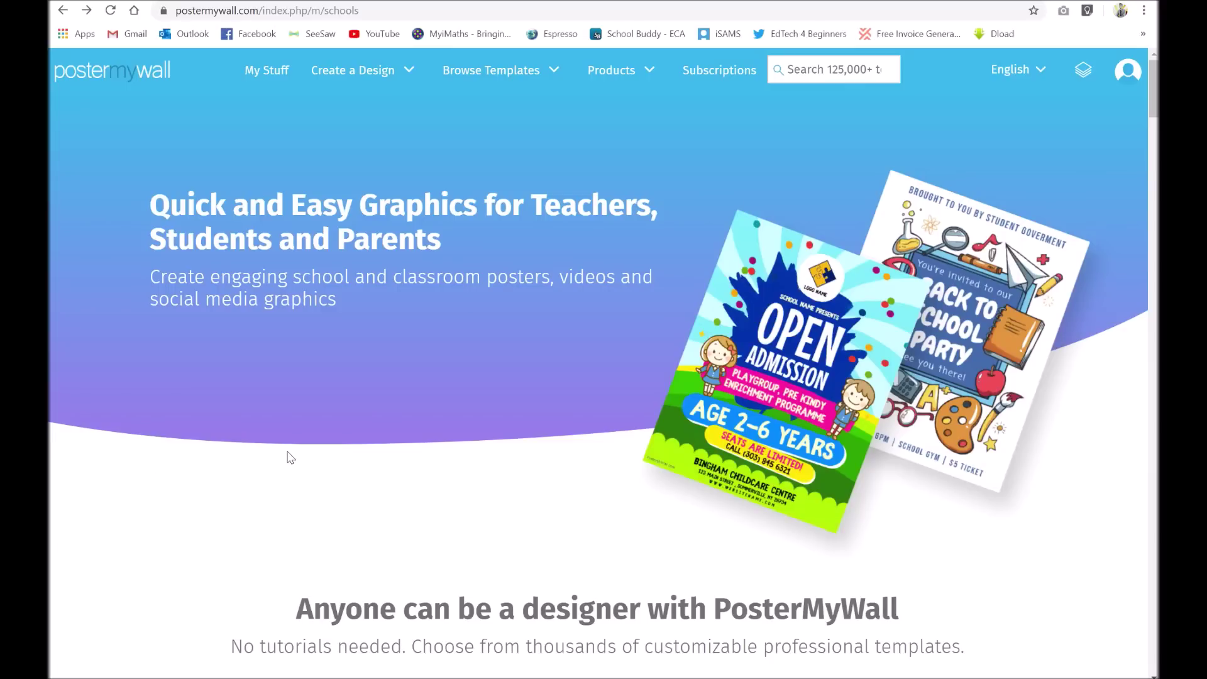
# Scroll through the home page and go to the school poster templates.
pyautogui.scroll(-8, 289, 458)
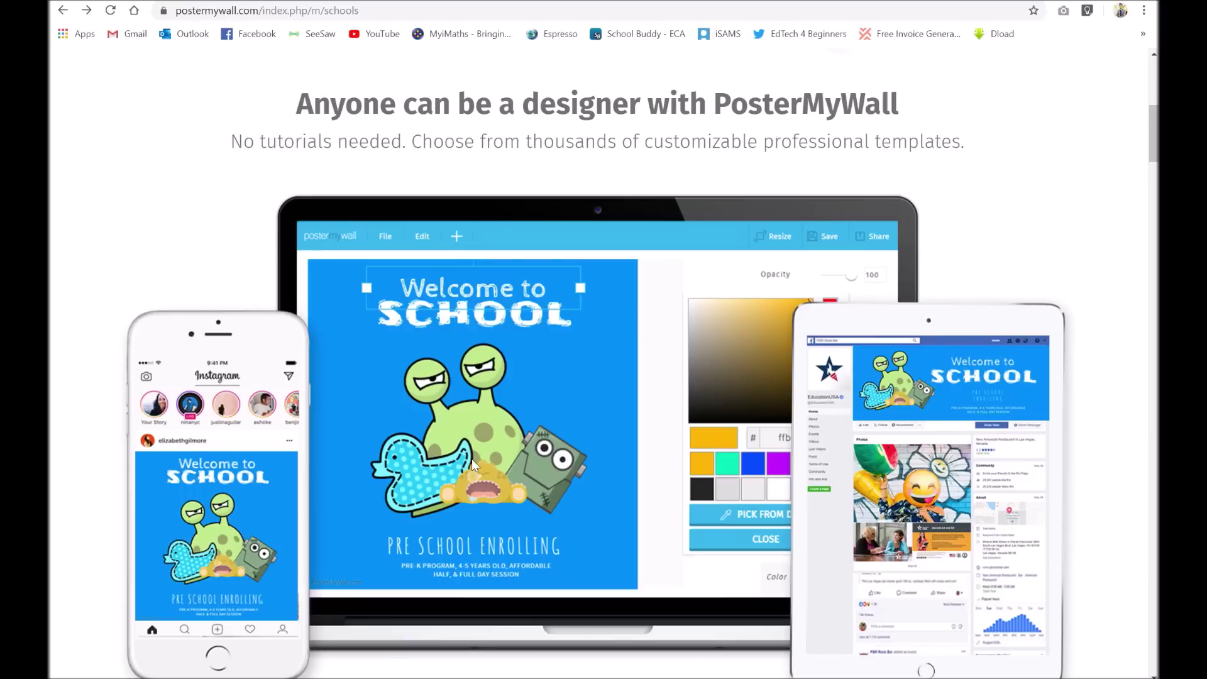
pyautogui.scroll(-4, 472, 546)
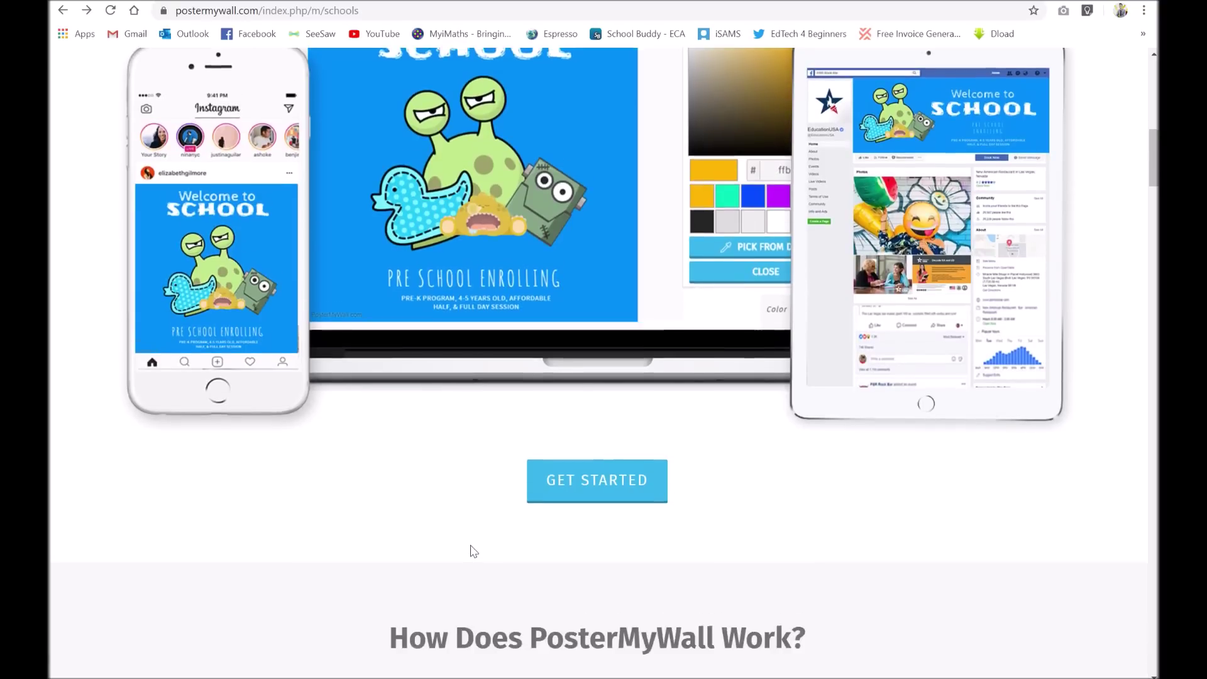
pyautogui.scroll(-7, 474, 551)
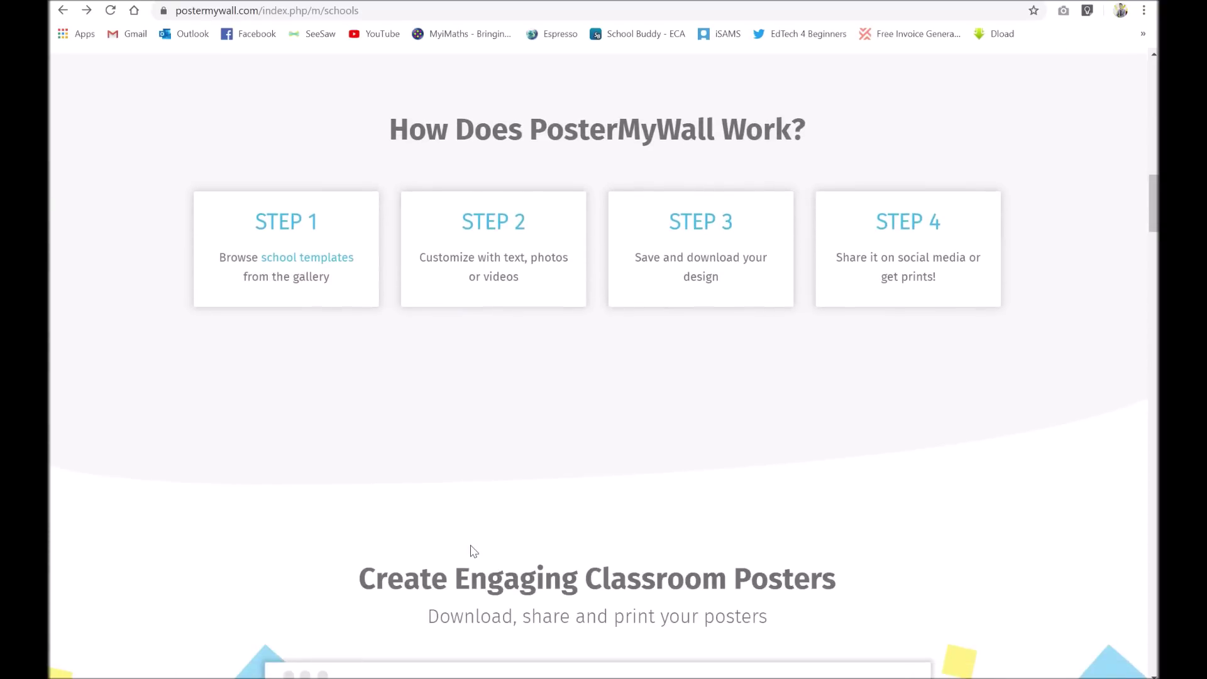
pyautogui.scroll(-7, 474, 551)
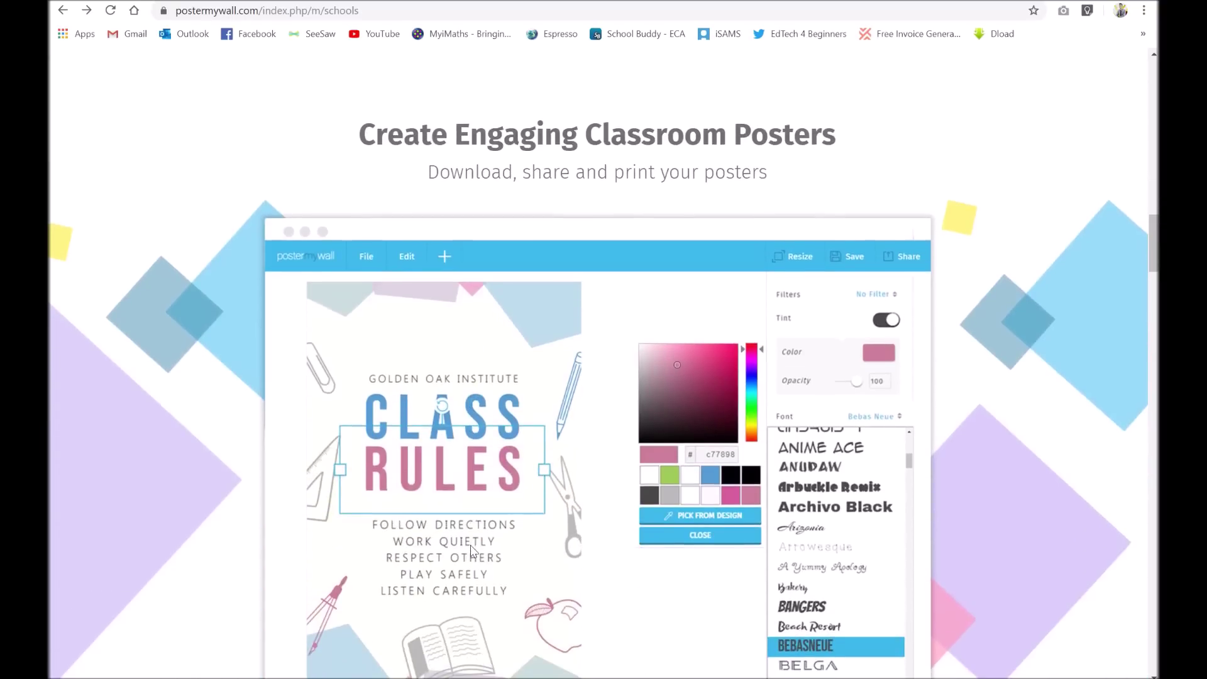
pyautogui.scroll(-1, 473, 551)
pyautogui.scroll(-10, 473, 551)
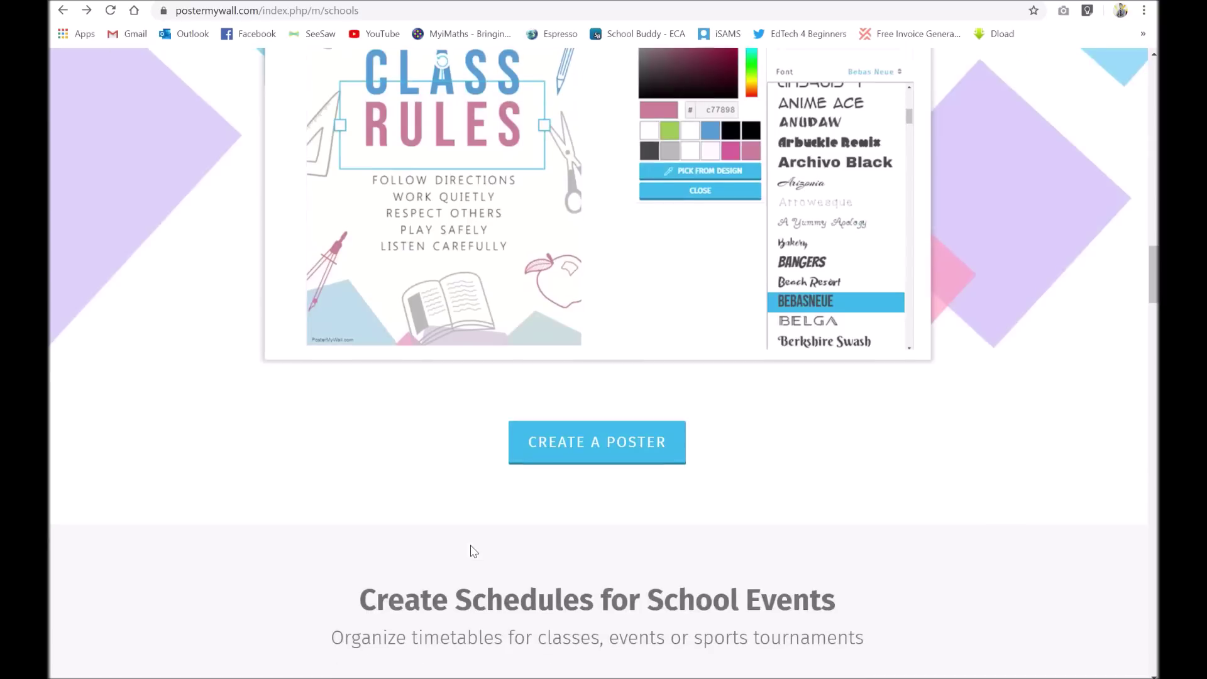
pyautogui.scroll(-2, 472, 546)
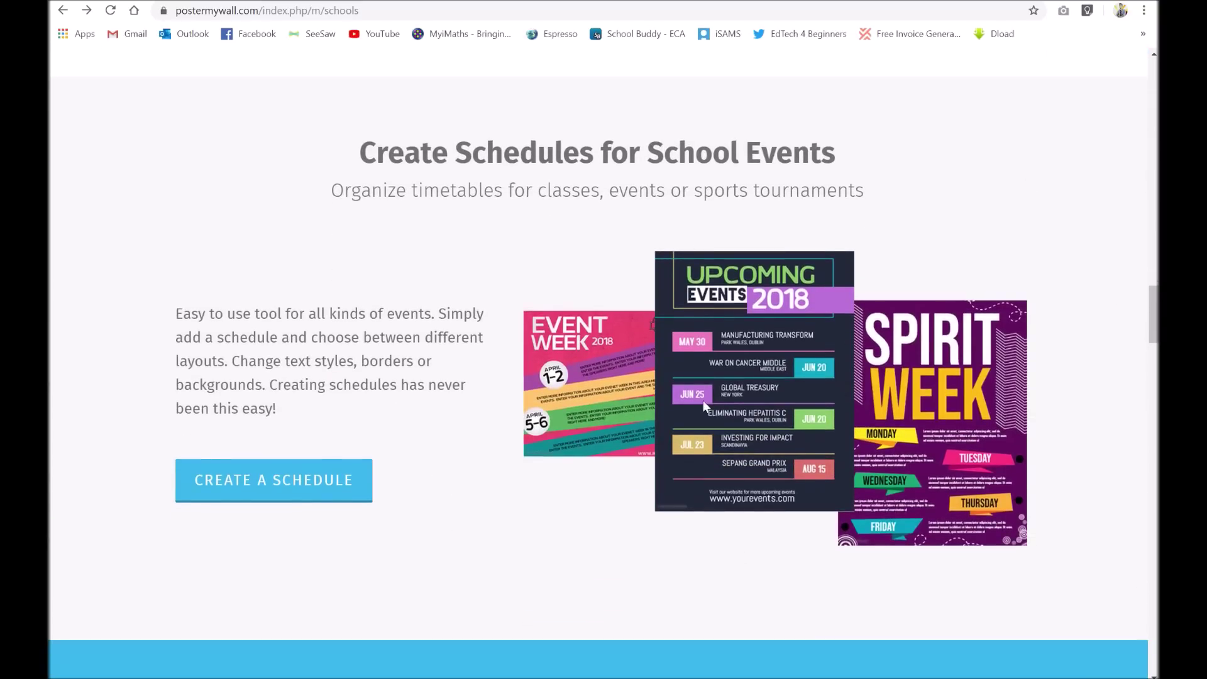
pyautogui.scroll(-8, 697, 398)
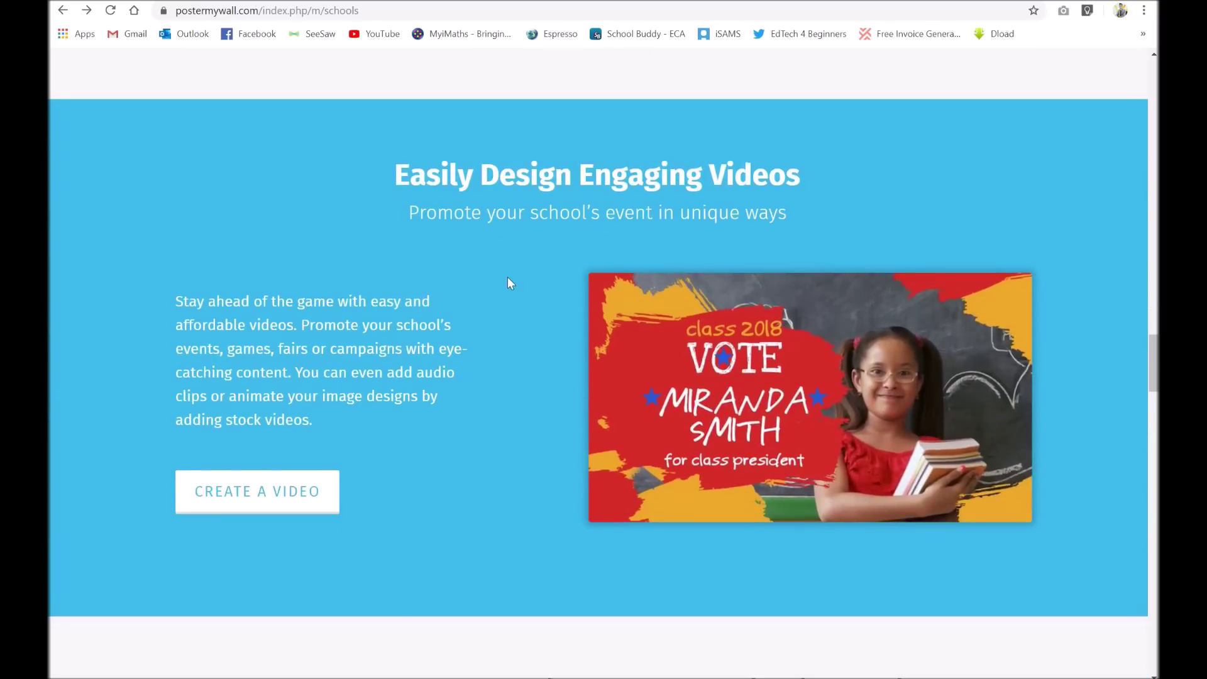
pyautogui.scroll(10, 507, 279)
pyautogui.scroll(7, 509, 281)
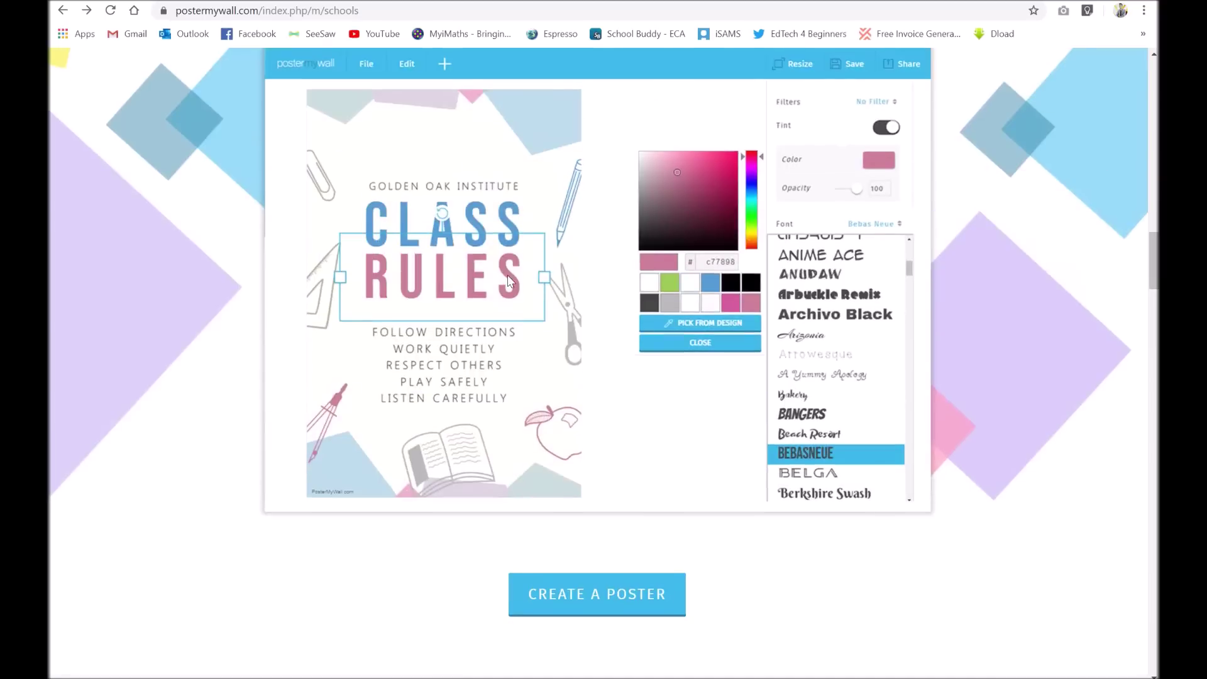
pyautogui.click(607, 591)
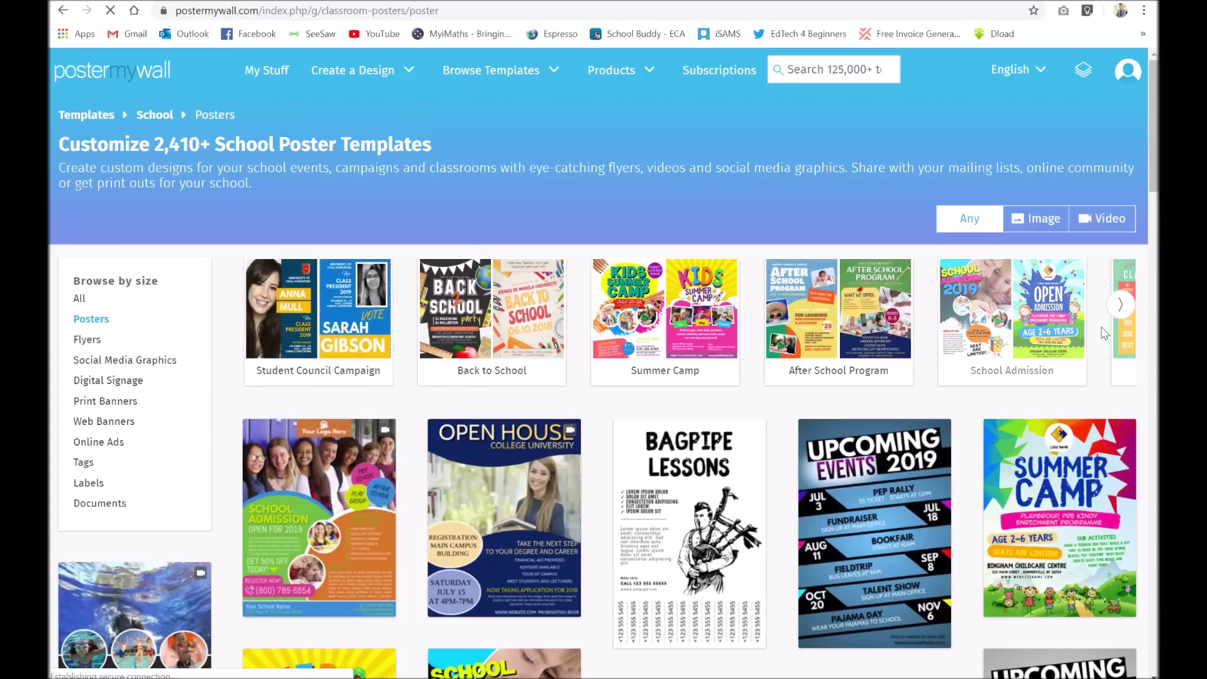
# Reveal more template categories and browse the School Poster Templates designs.
pyautogui.click(1129, 311)
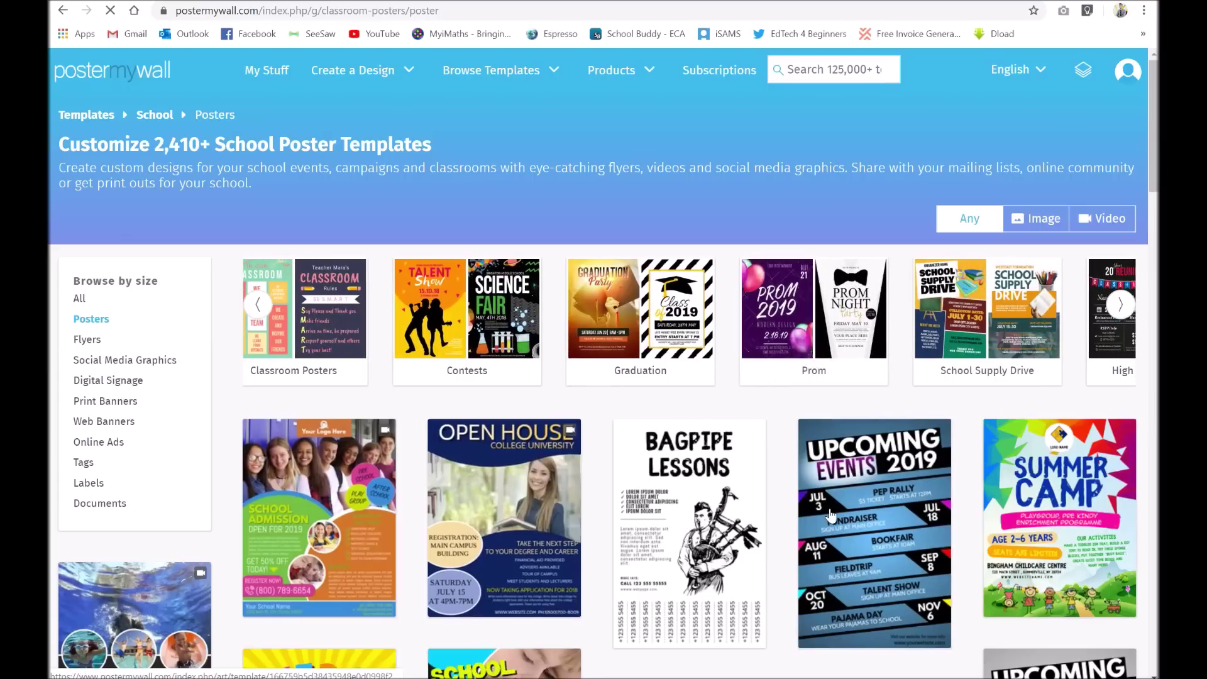
pyautogui.scroll(-2, 643, 528)
pyautogui.scroll(-8, 643, 527)
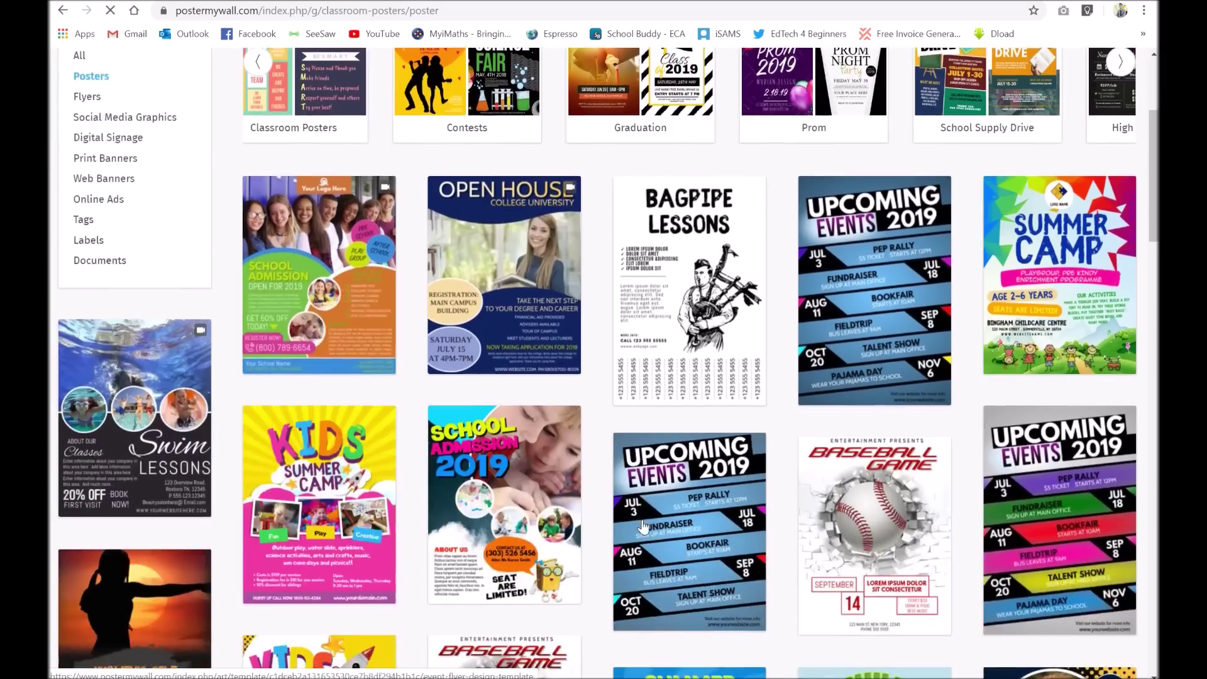
pyautogui.scroll(-7, 643, 527)
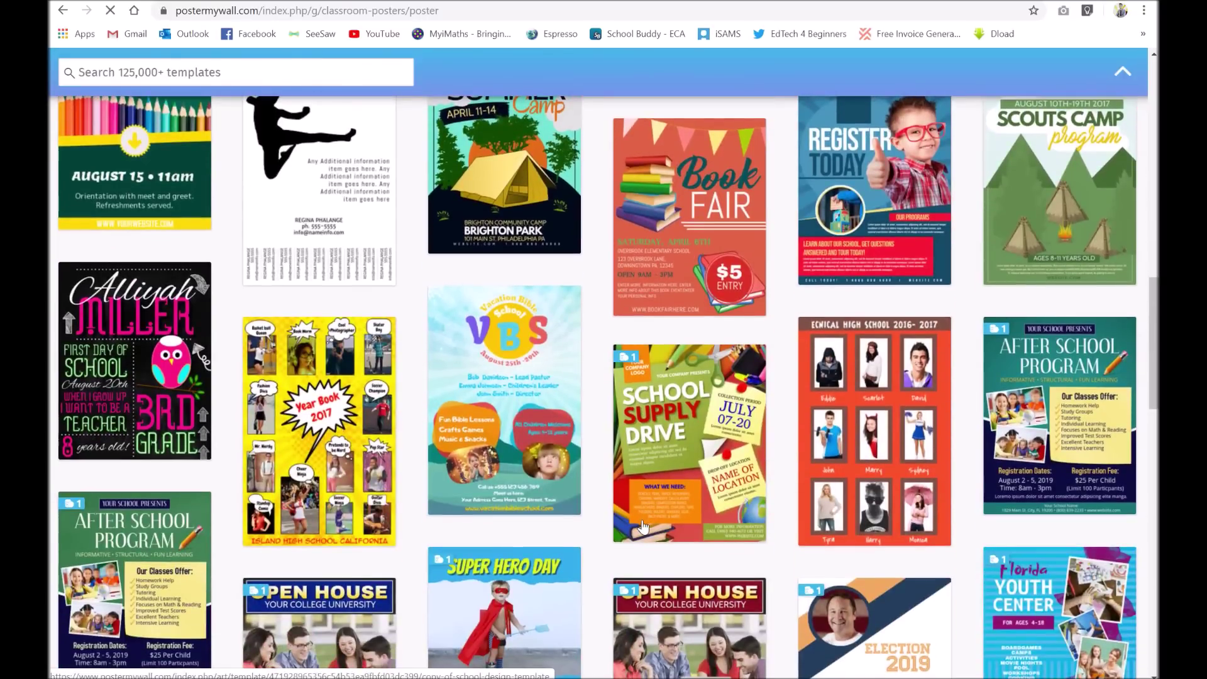
pyautogui.scroll(12, 643, 527)
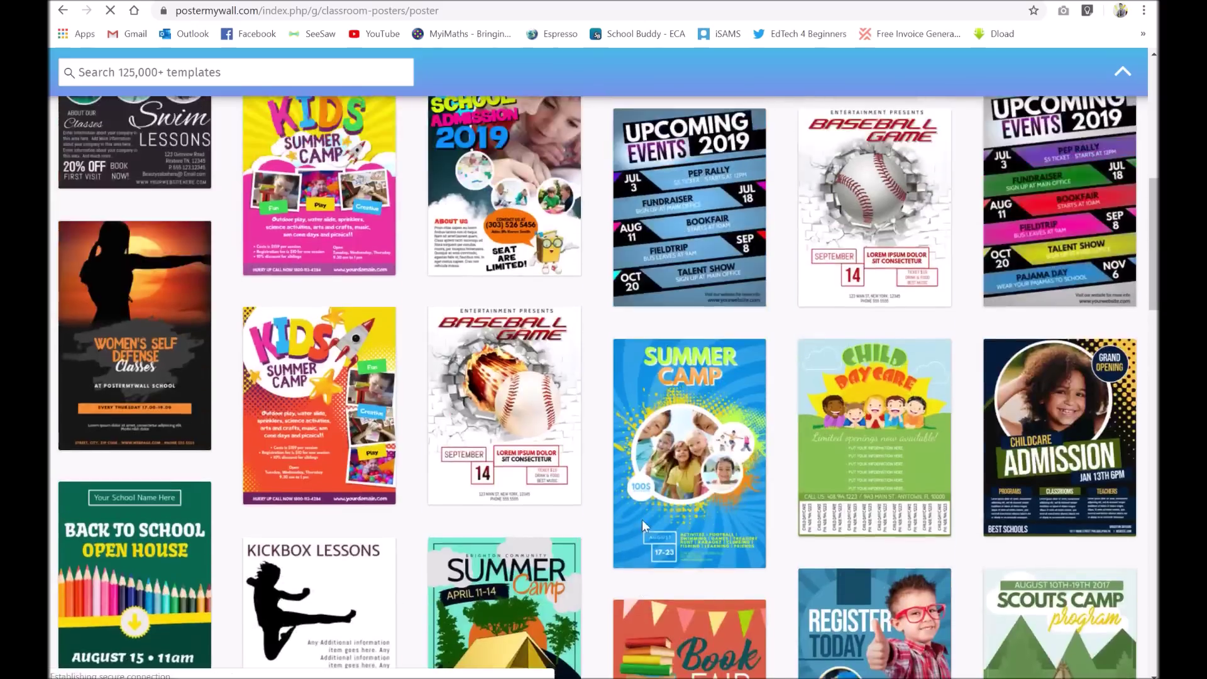
pyautogui.scroll(3, 643, 526)
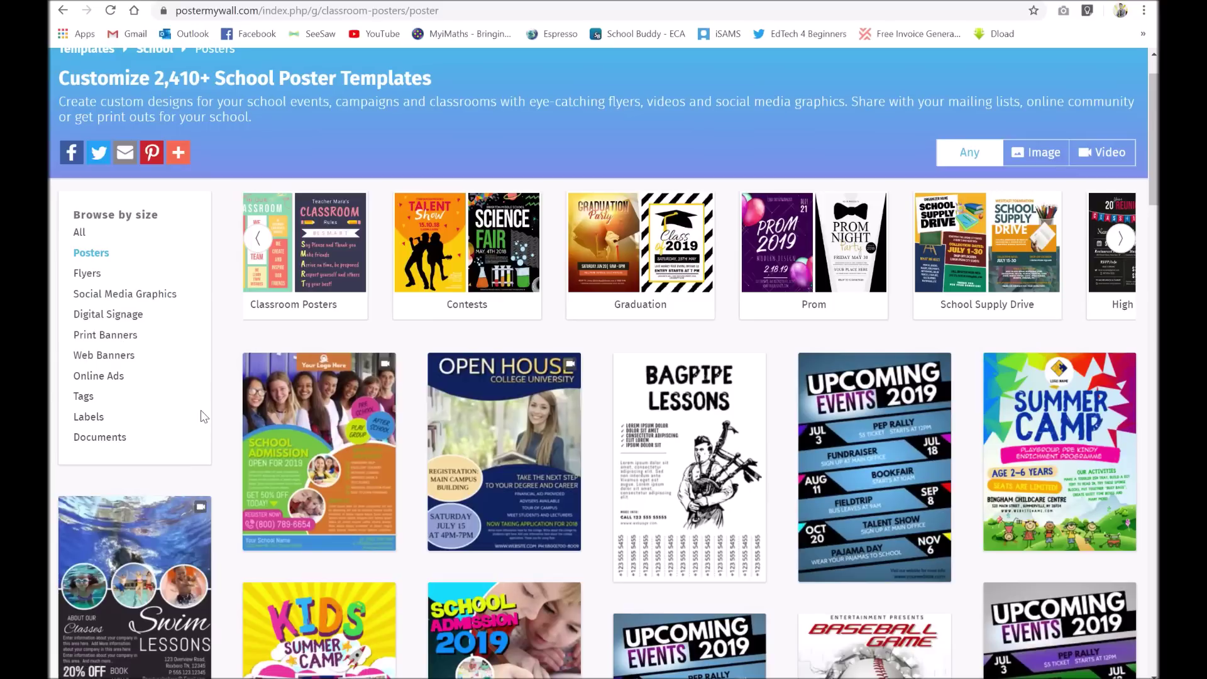
# Preview the Summer Camp template and customize a copy of it in the editor.
pyautogui.click(1062, 454)
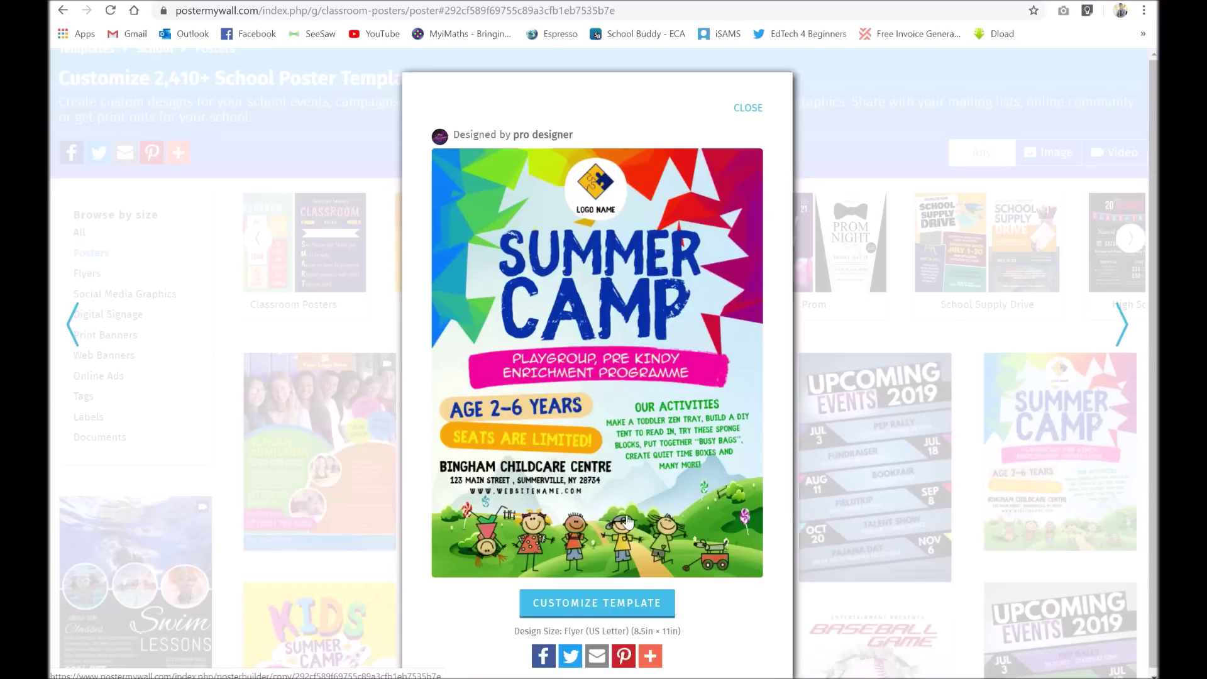
pyautogui.click(609, 610)
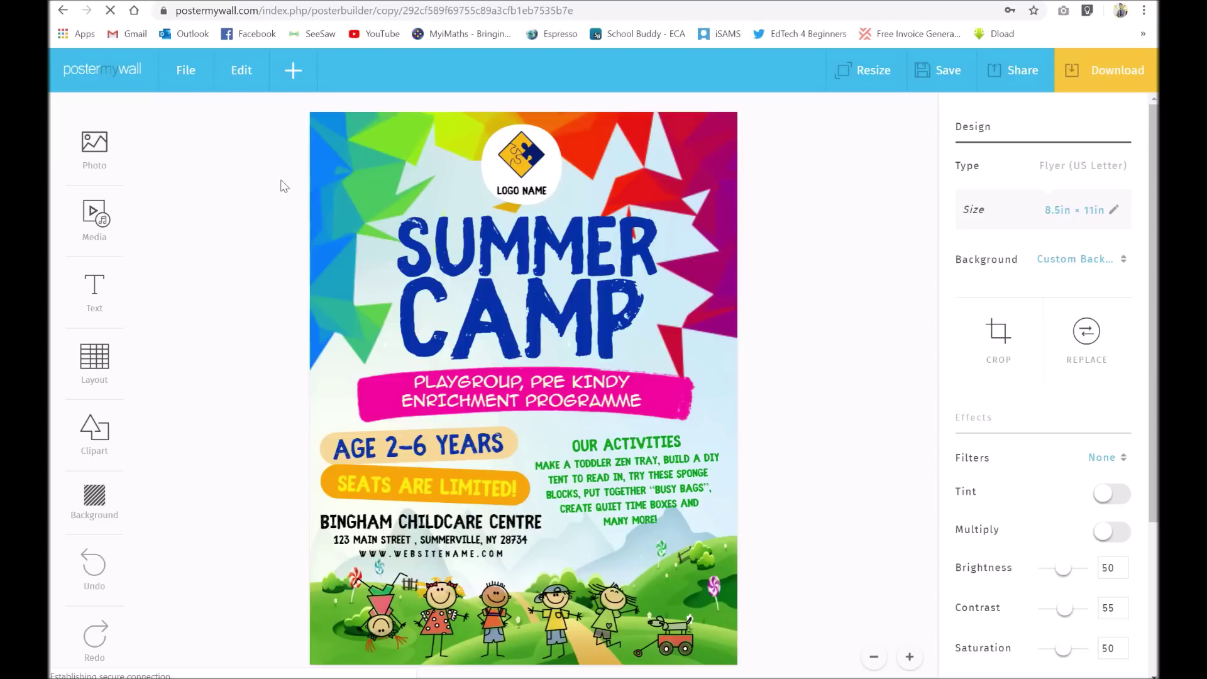
# Show the Photo menu's options for adding a picture to the flyer.
pyautogui.click(98, 149)
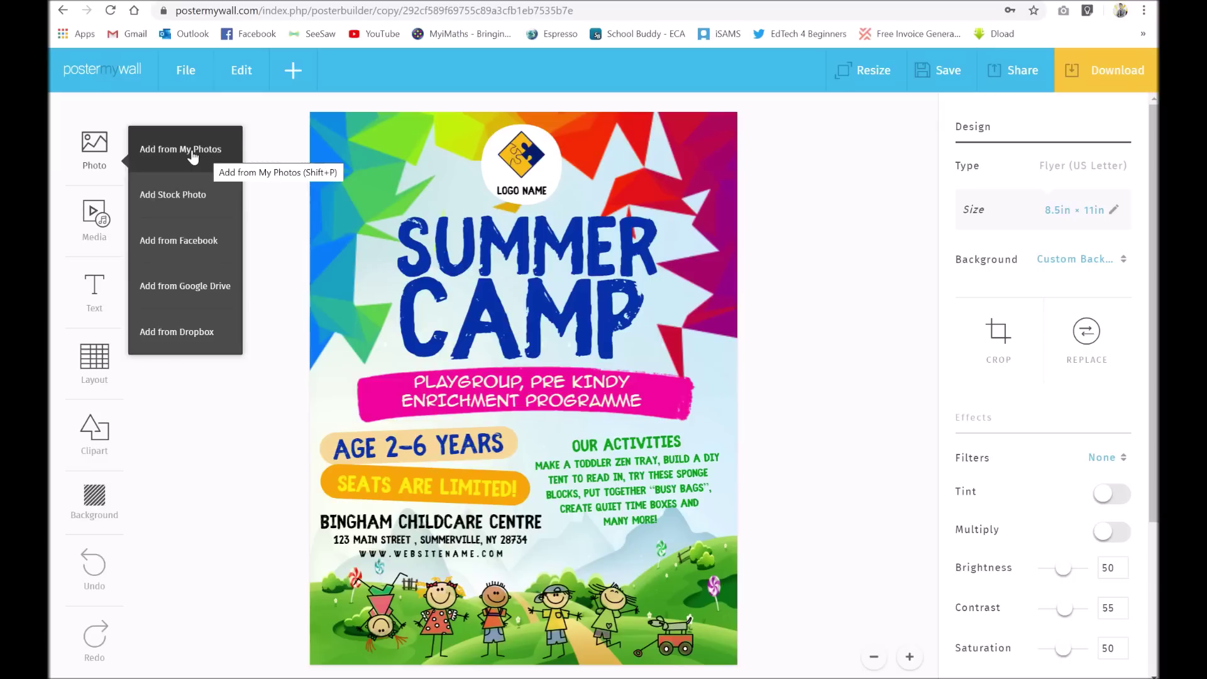
# Search stock photos for 'school' and add the boy-writing-at-a-desk photo to the flyer.
pyautogui.click(193, 197)
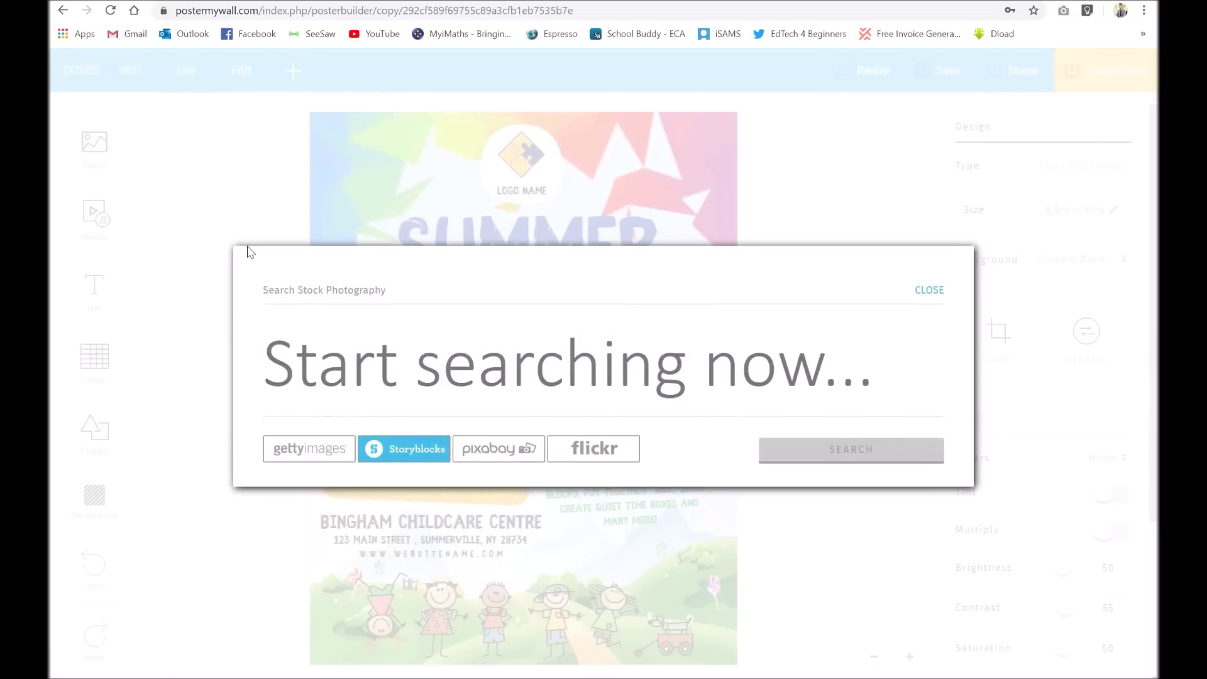
pyautogui.write('school')
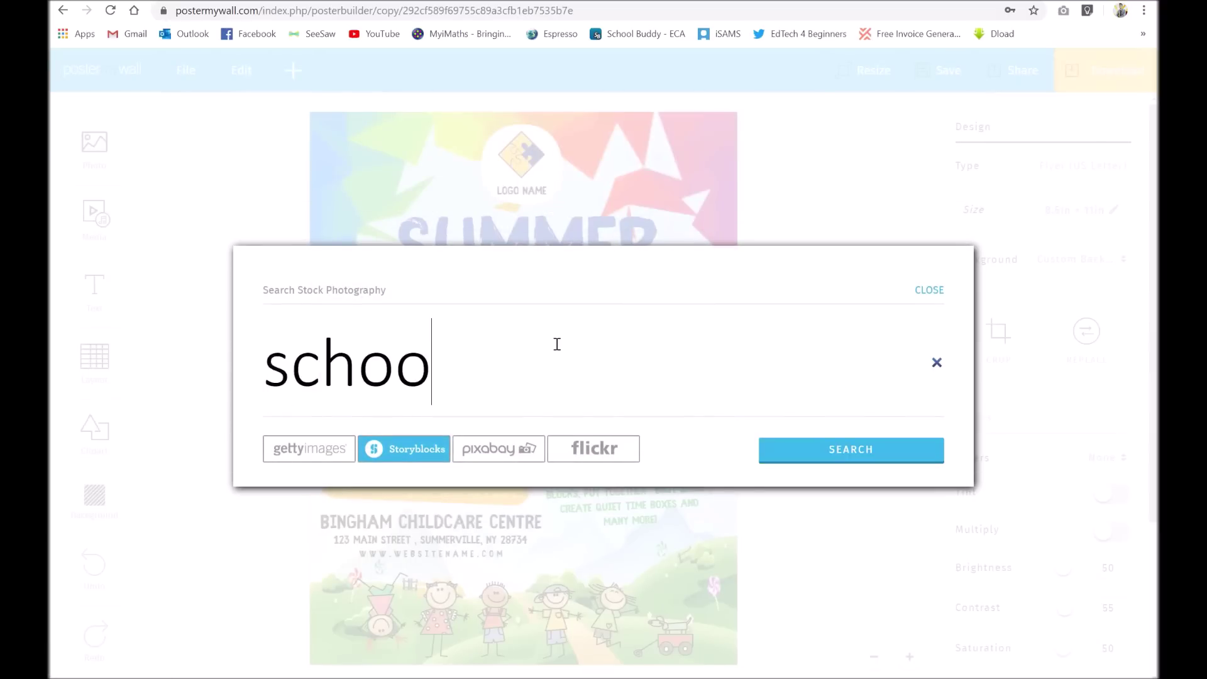
pyautogui.press('Return')
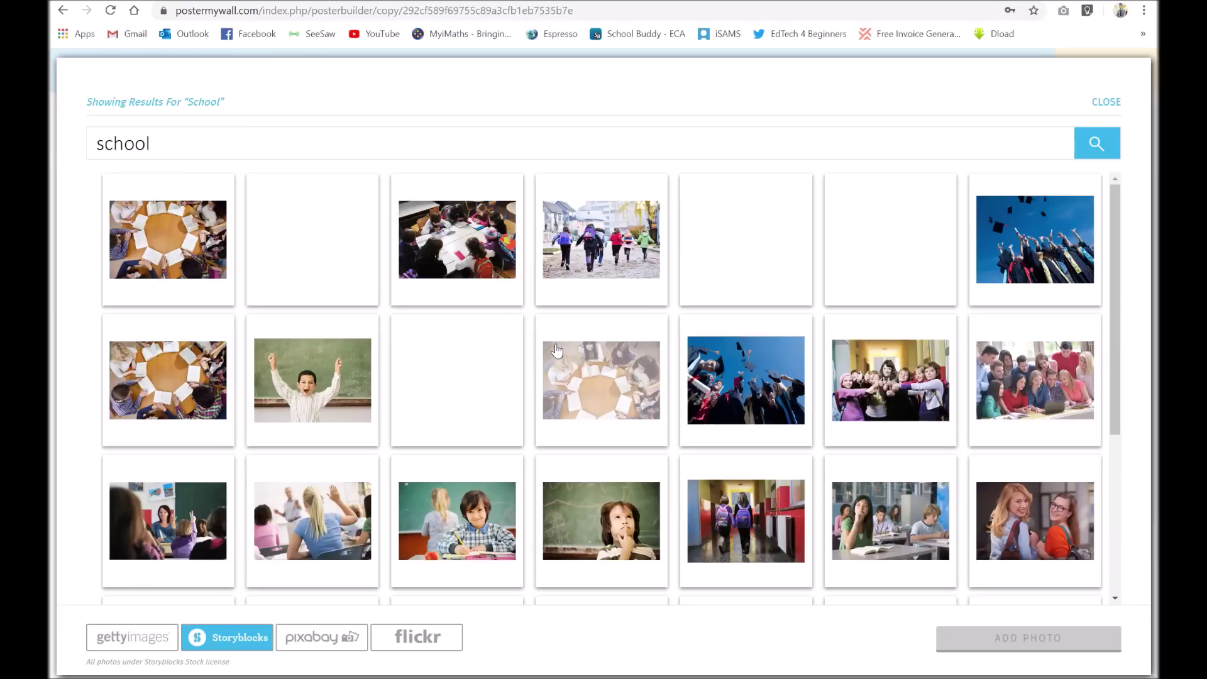
pyautogui.click(480, 524)
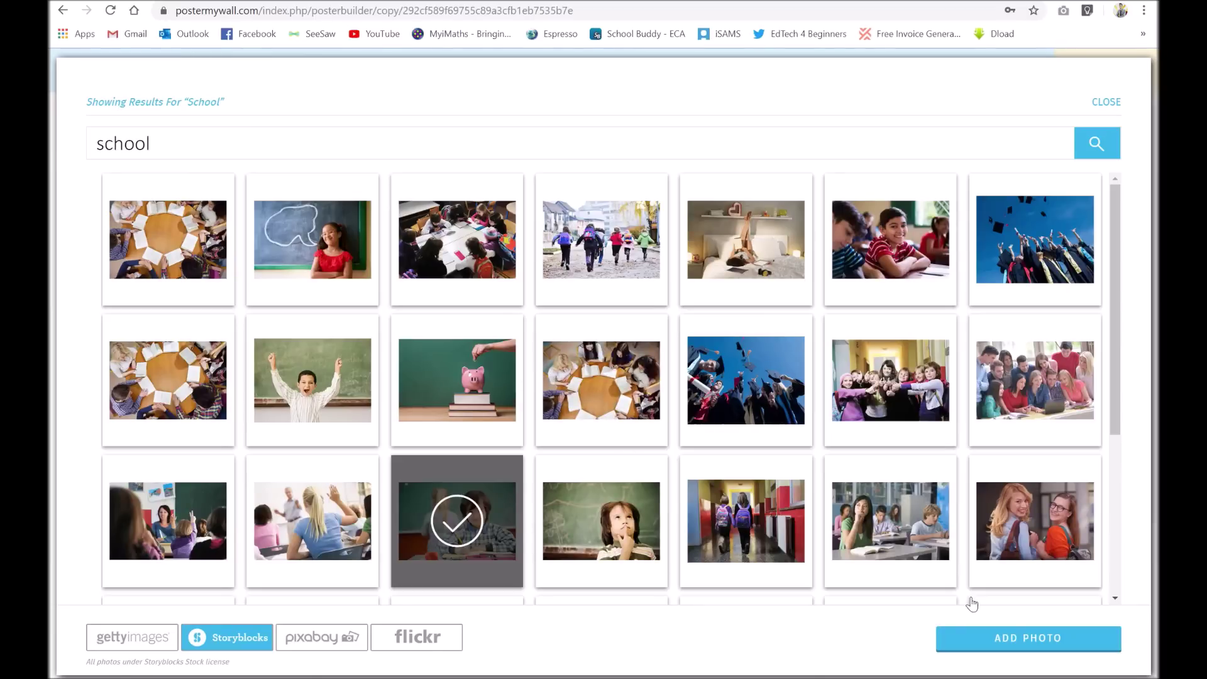
pyautogui.click(1052, 643)
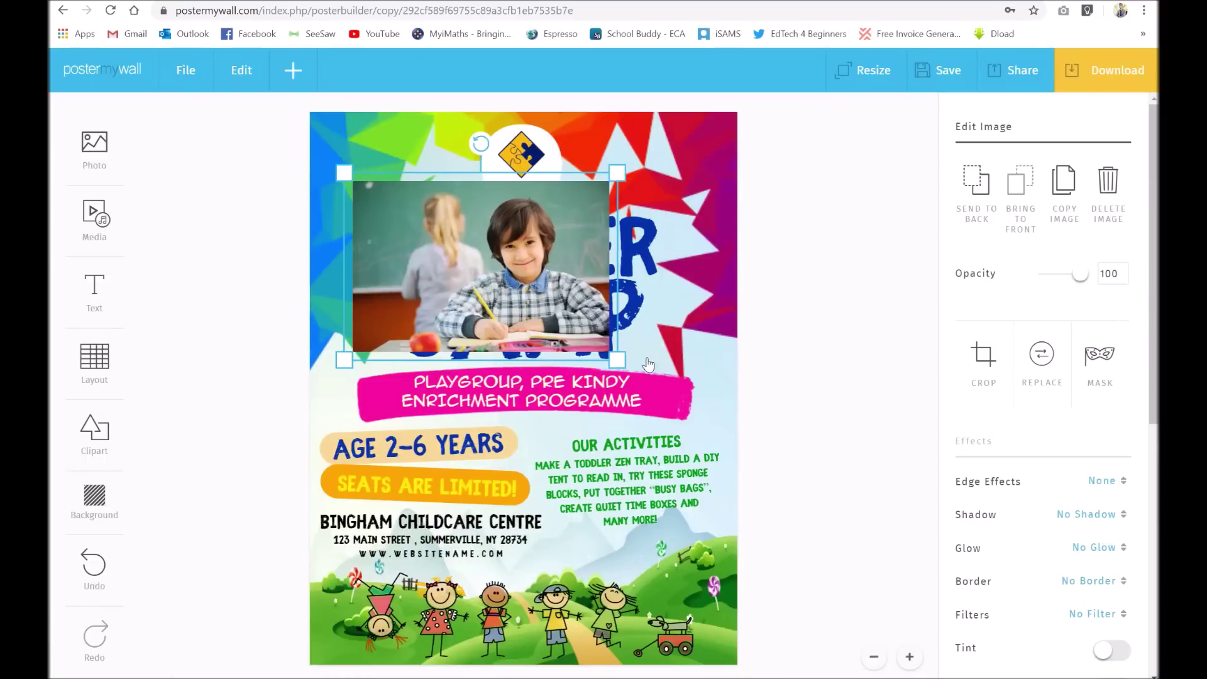
# Shrink the boy photo, move it to the lower right and tilt it slightly counter-clockwise.
pyautogui.moveTo(615, 359); pyautogui.dragTo(522, 296)
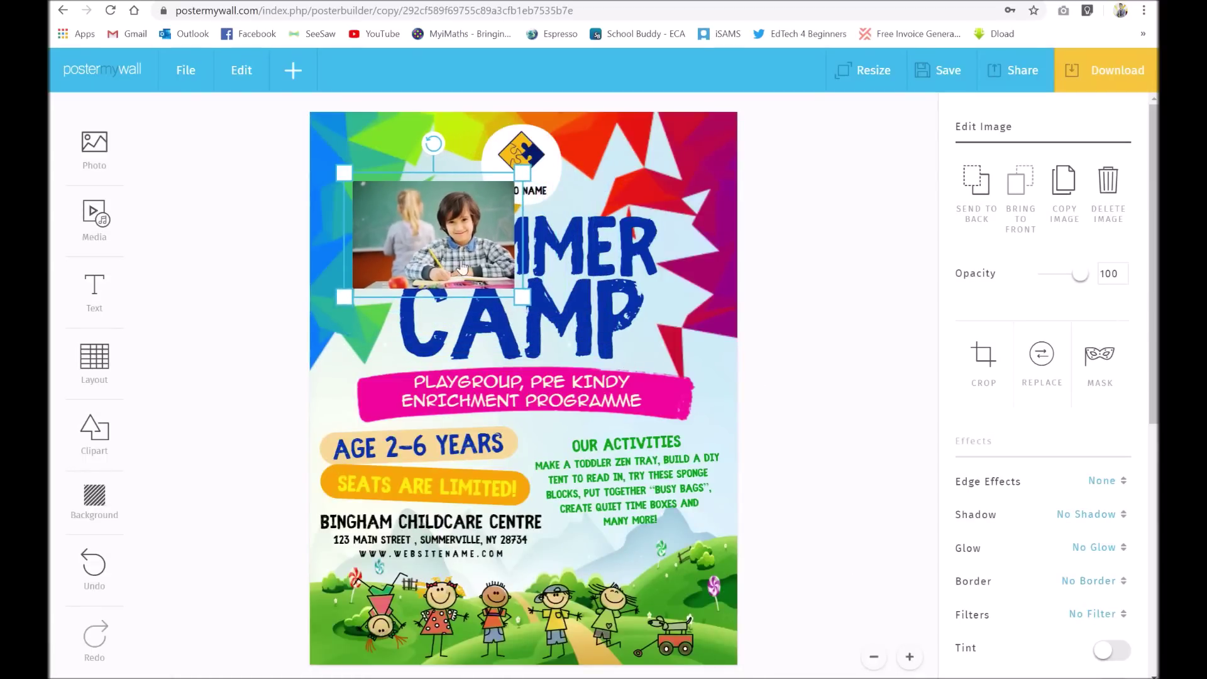
pyautogui.moveTo(424, 225); pyautogui.dragTo(628, 575)
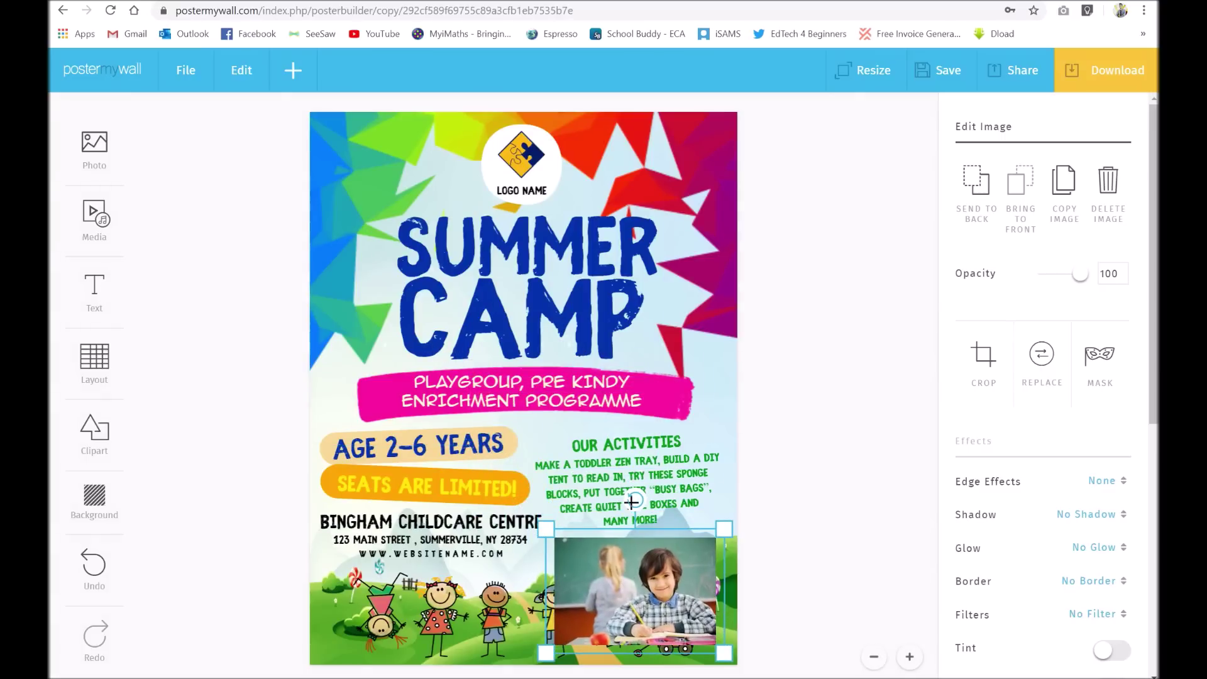
pyautogui.moveTo(628, 502); pyautogui.dragTo(621, 478)
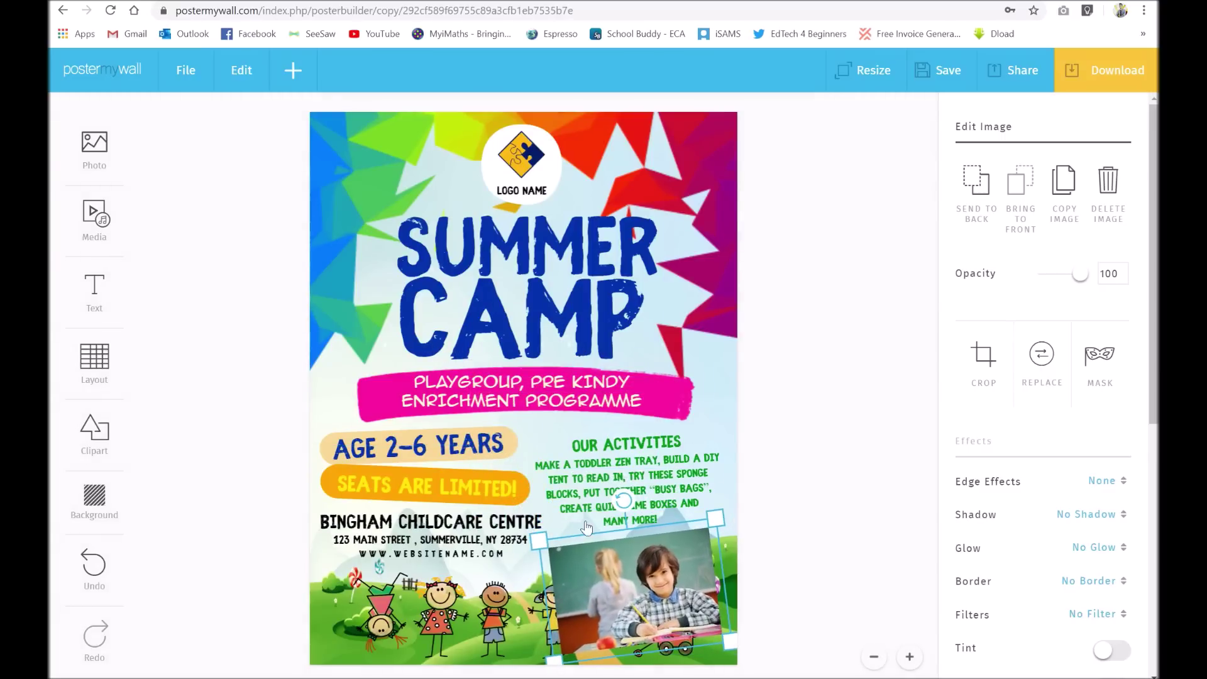
# Delete the two cartoon children images, including the child with the wagon.
pyautogui.click(489, 605)
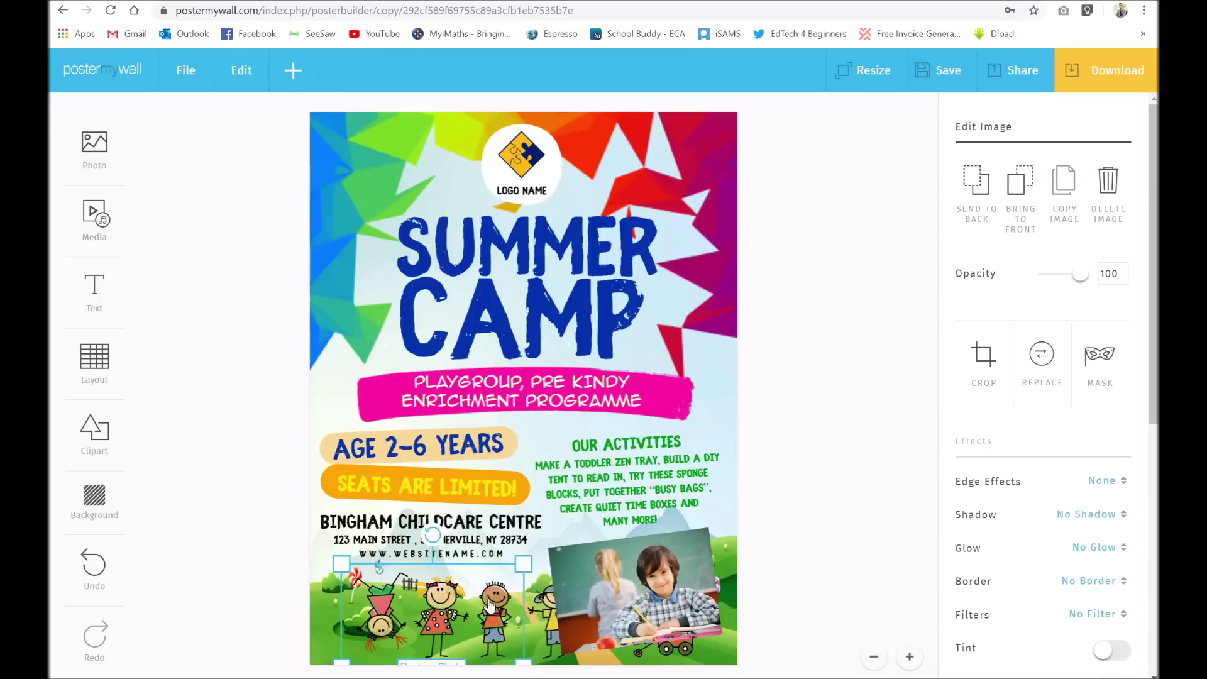
pyautogui.press('Delete')
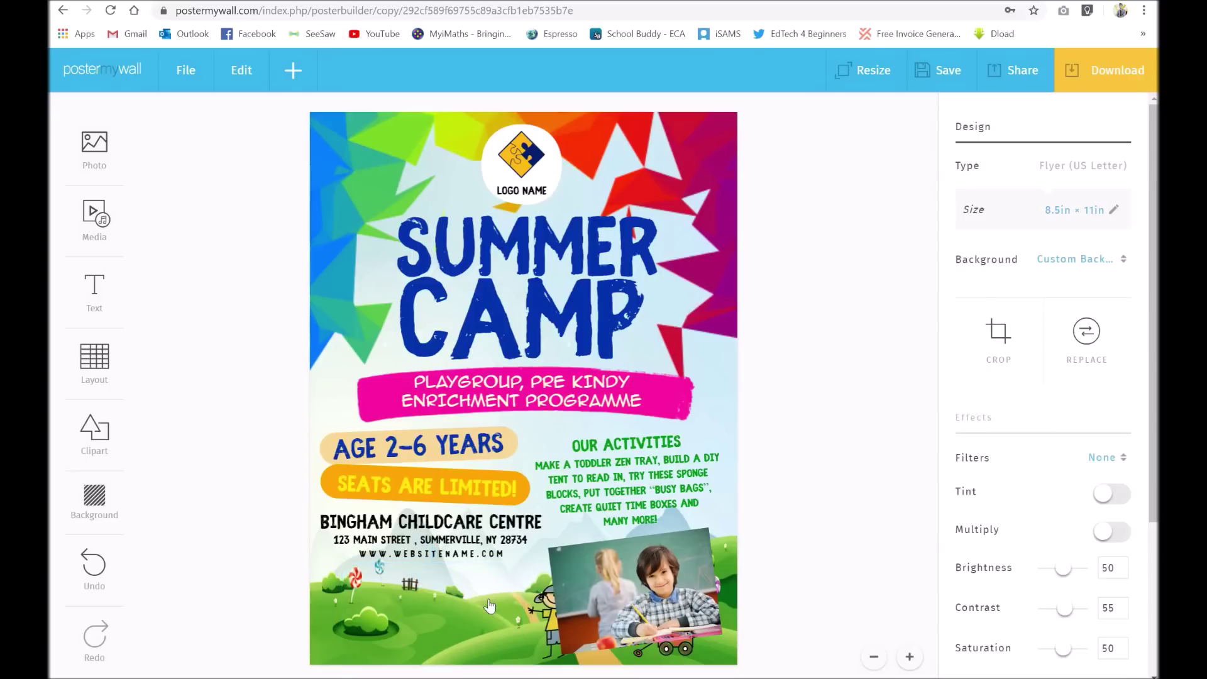
pyautogui.click(545, 615)
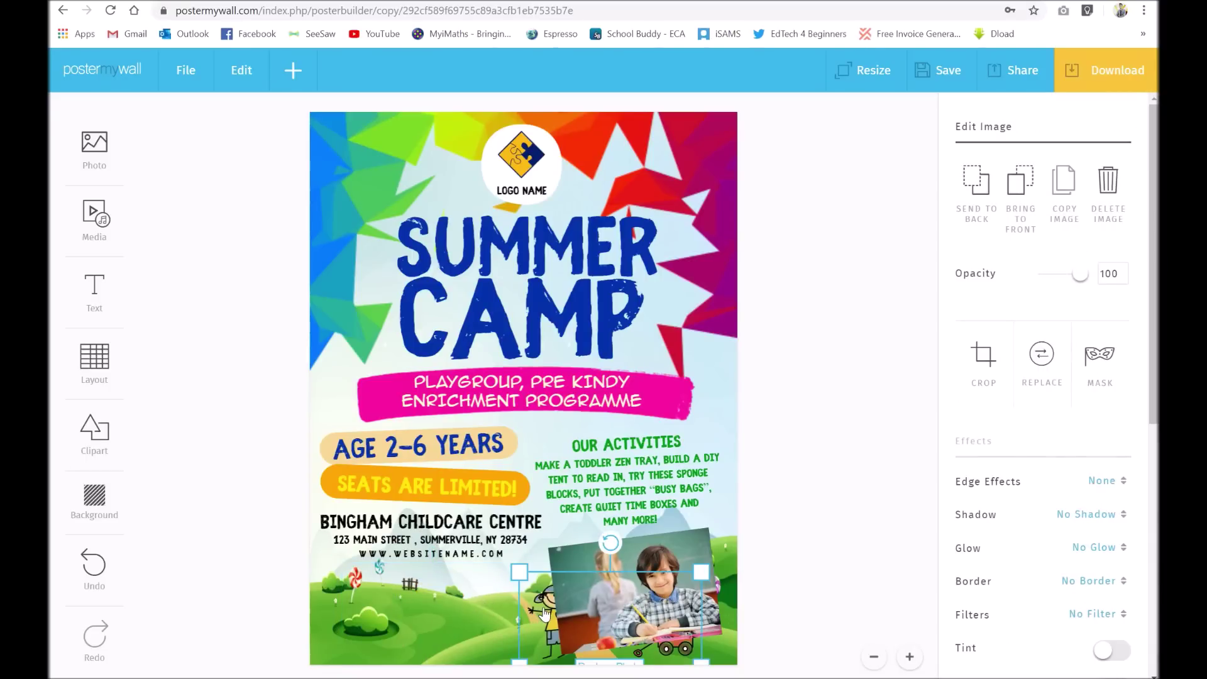
pyautogui.press('Delete')
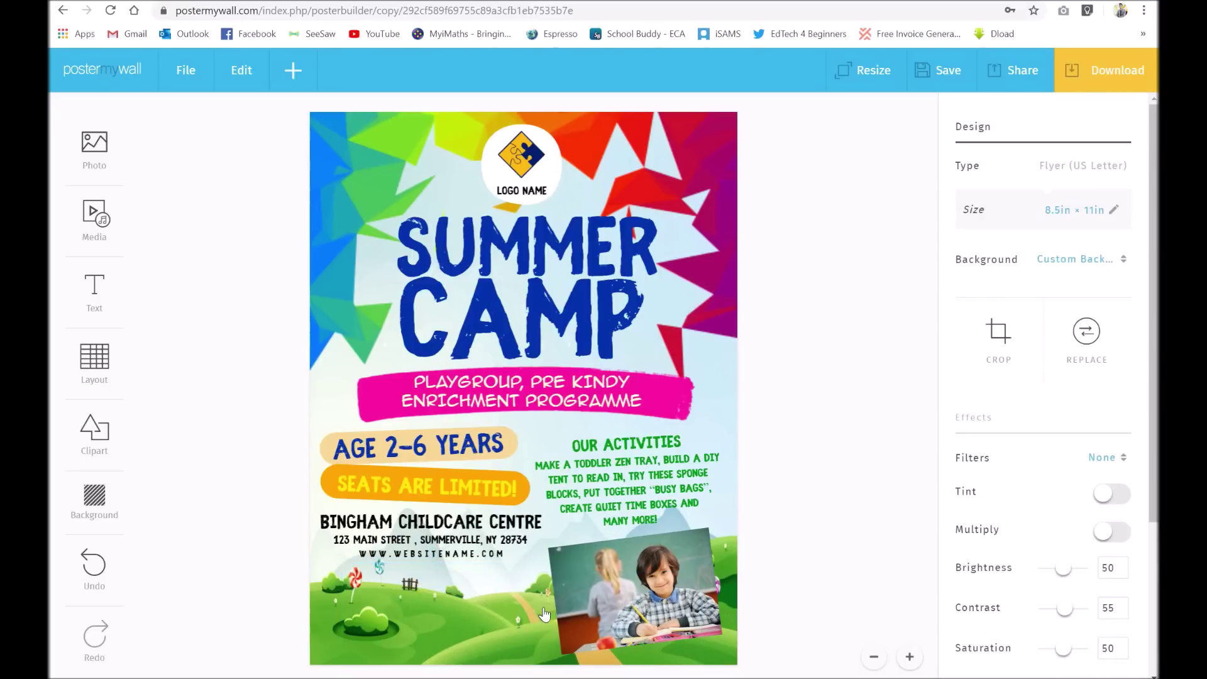
# Delete the activities body text and the OUR ACTIVITIES heading.
pyautogui.click(658, 486)
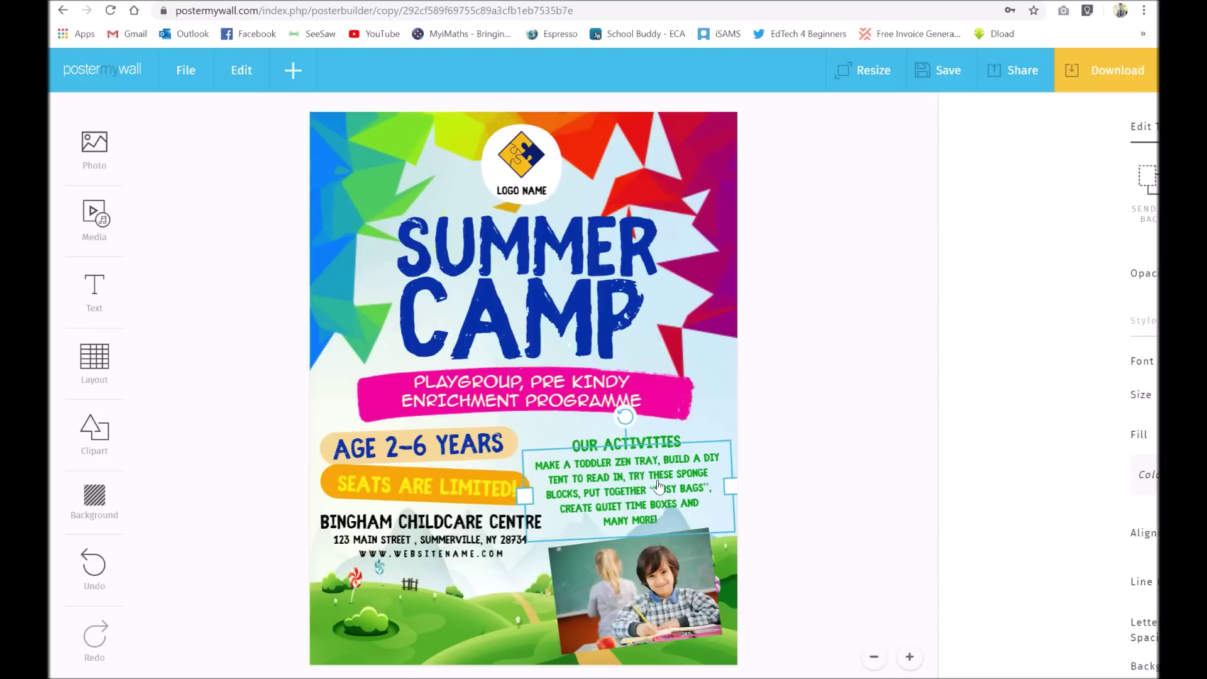
pyautogui.press('Delete')
pyautogui.click(635, 445)
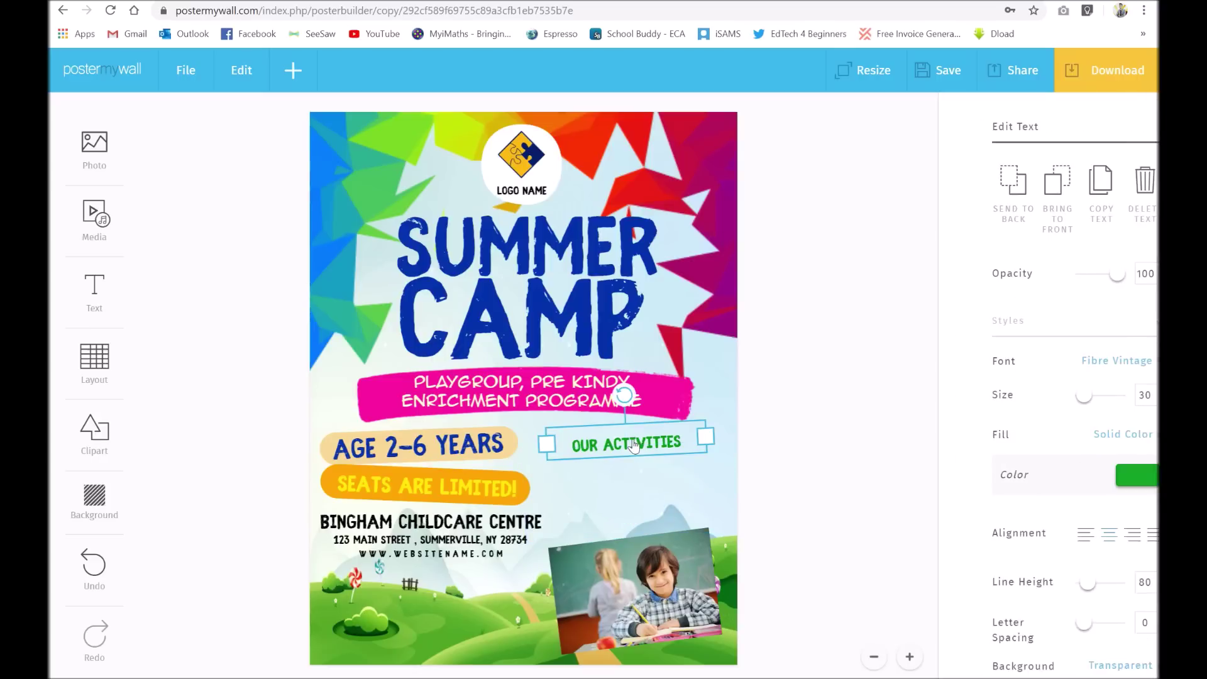
pyautogui.press('Delete')
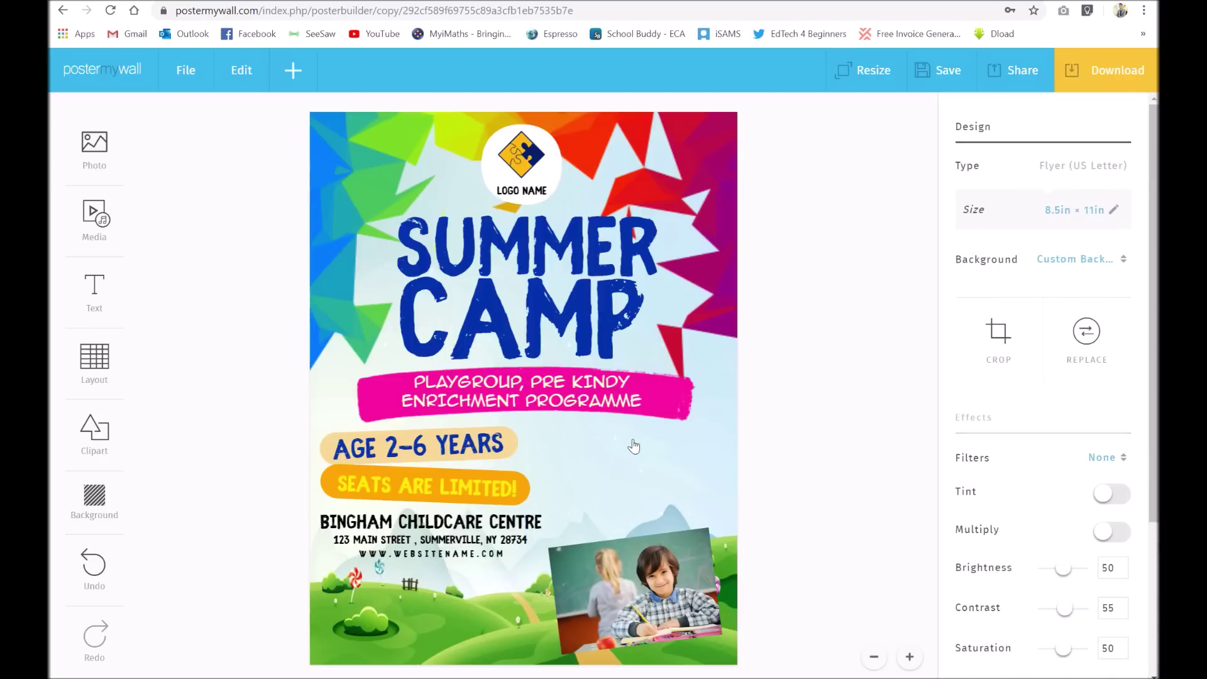
pyautogui.click(99, 237)
# Show the Layout choices for adding a schedule, menu, table or tear-off tabs.
pyautogui.moveTo(97, 293)
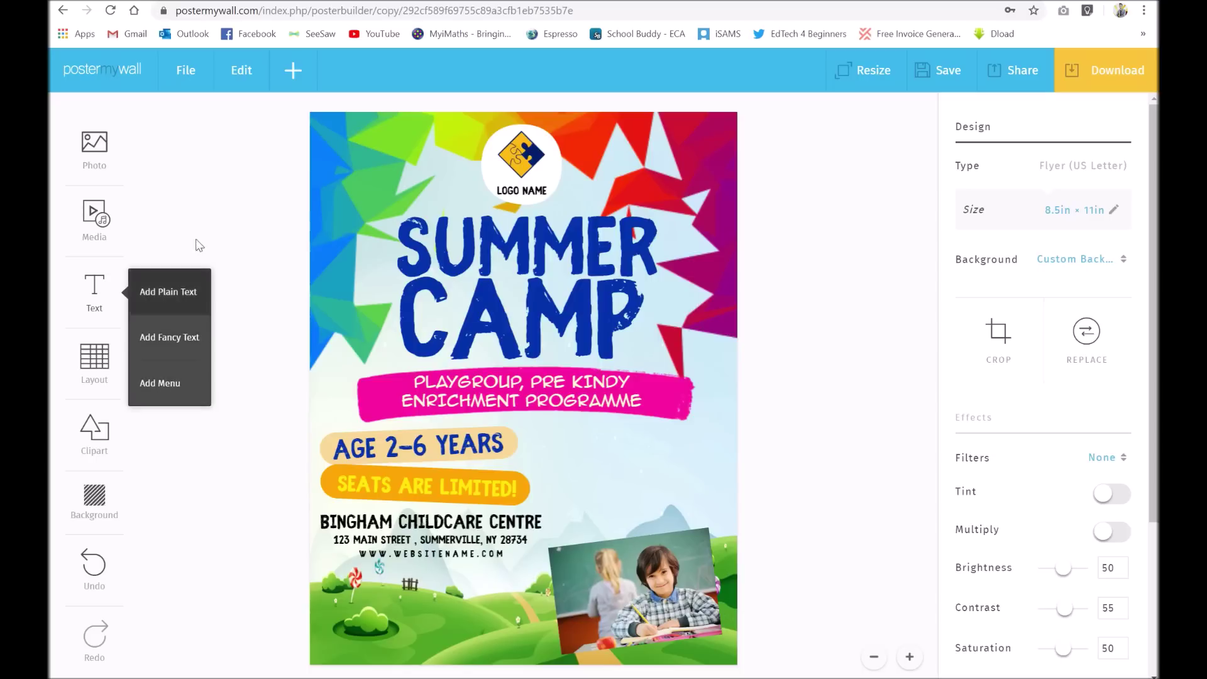
pyautogui.click(104, 358)
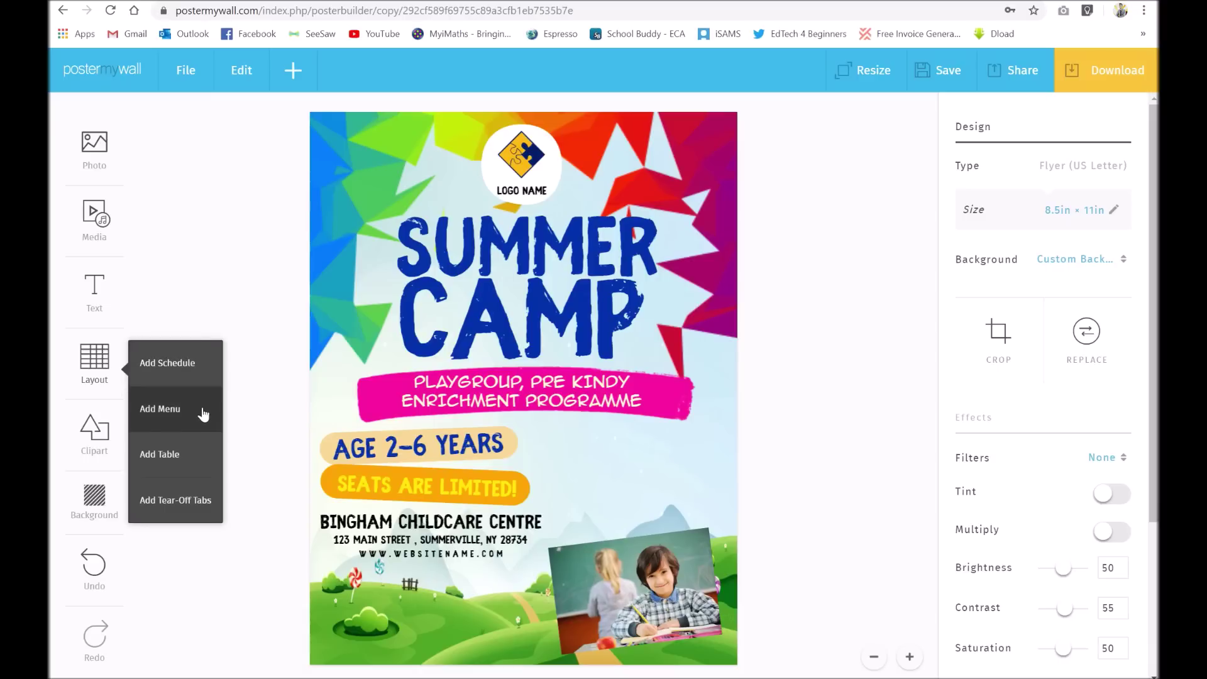
# Create a table labelled Program 1 and Program 2, removing its third column and row.
pyautogui.click(180, 463)
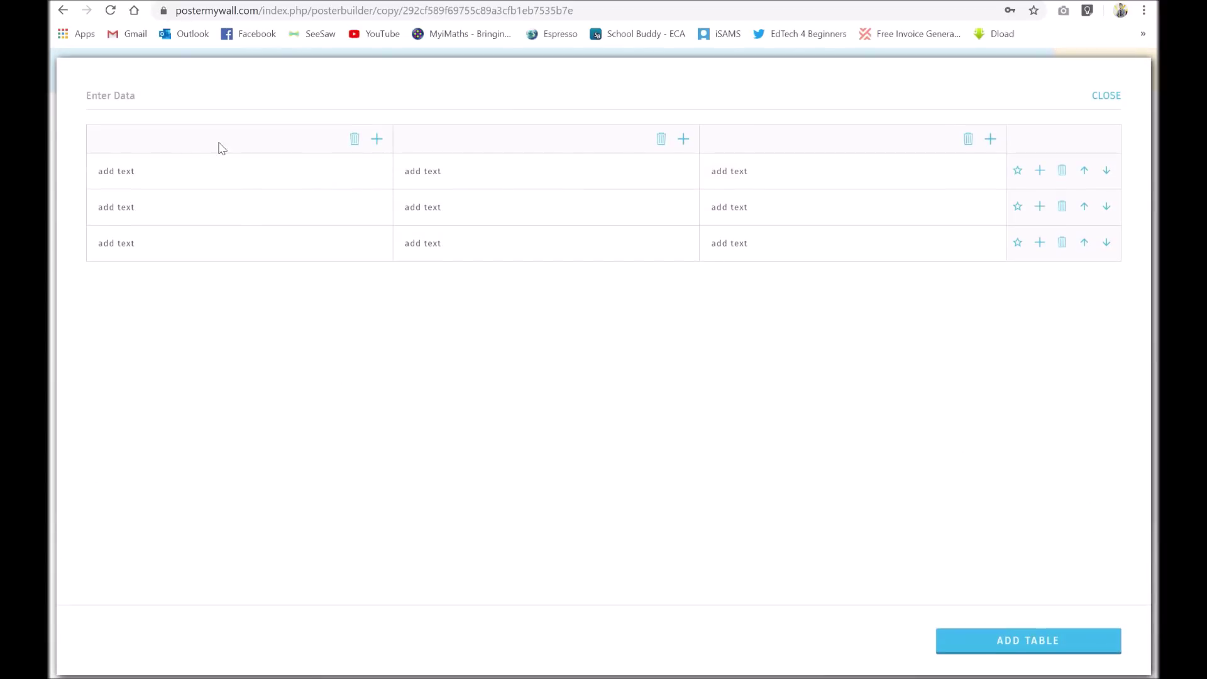
pyautogui.click(174, 178)
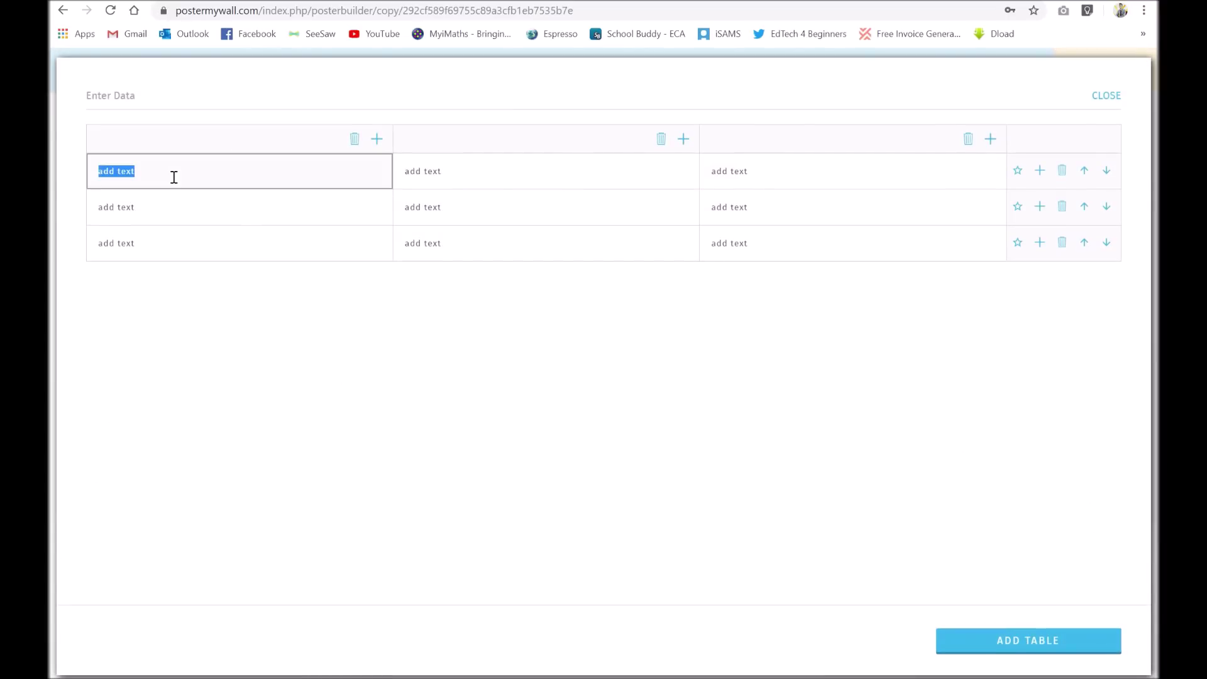
pyautogui.write('Program')
pyautogui.click(185, 199)
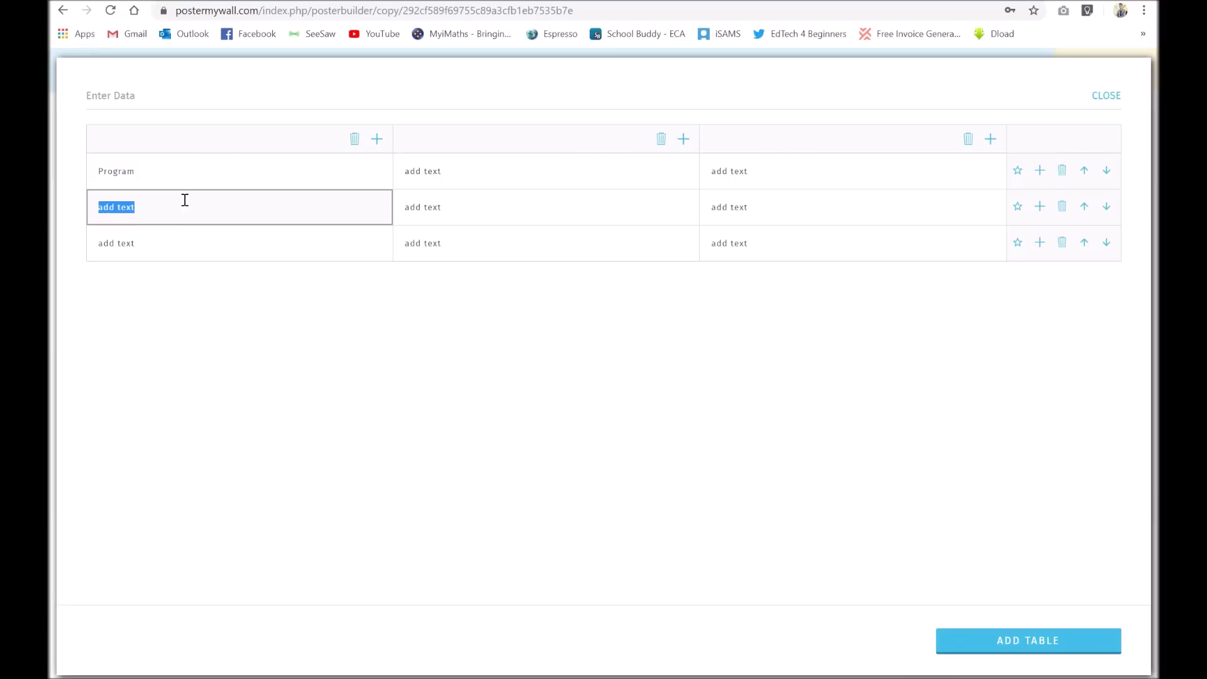
pyautogui.write('Program 2')
pyautogui.click(202, 171)
pyautogui.click(202, 171)
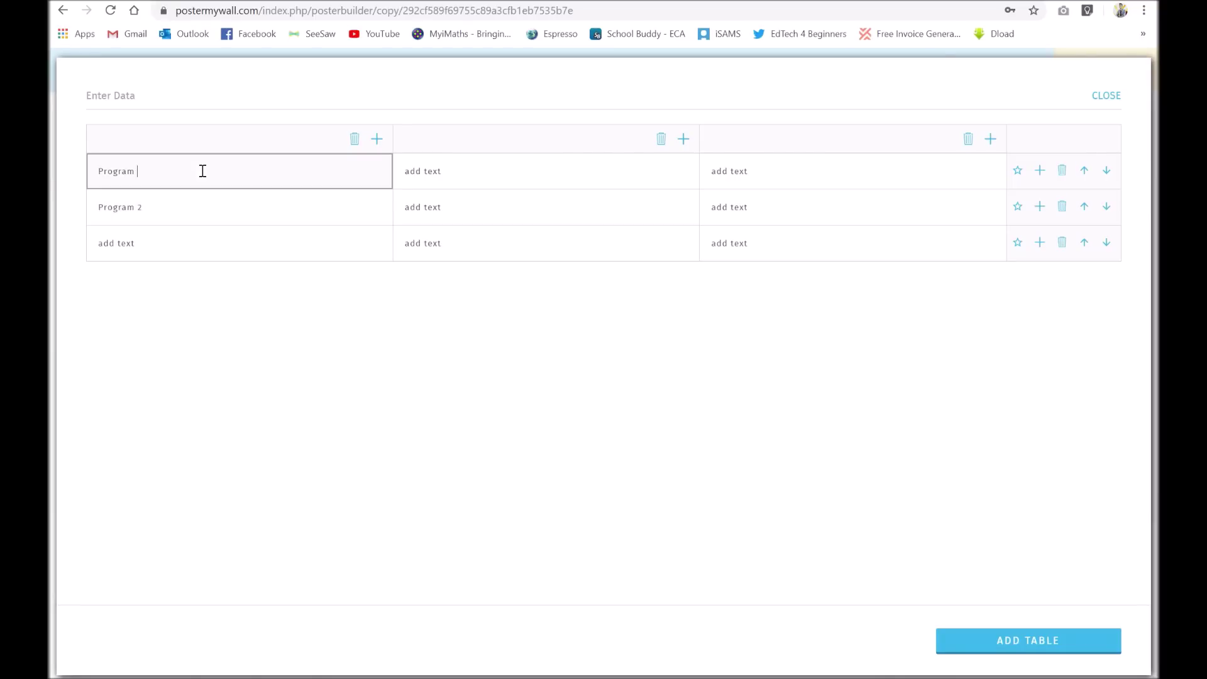
pyautogui.click(240, 276)
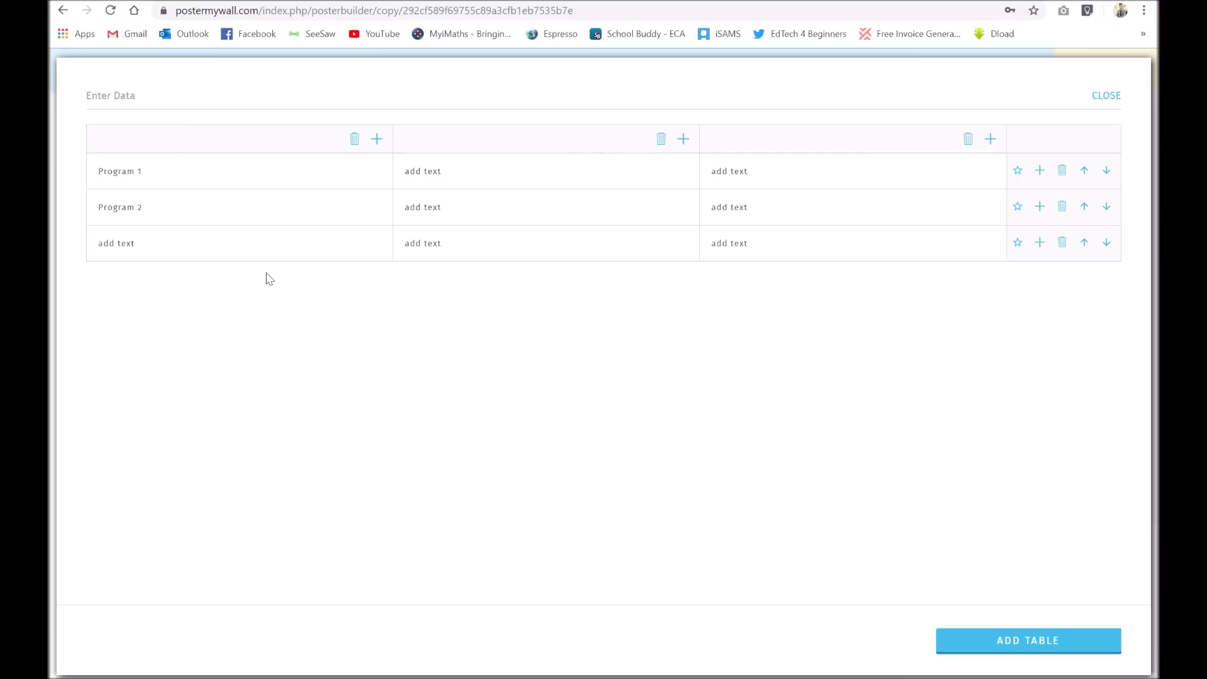
pyautogui.click(968, 139)
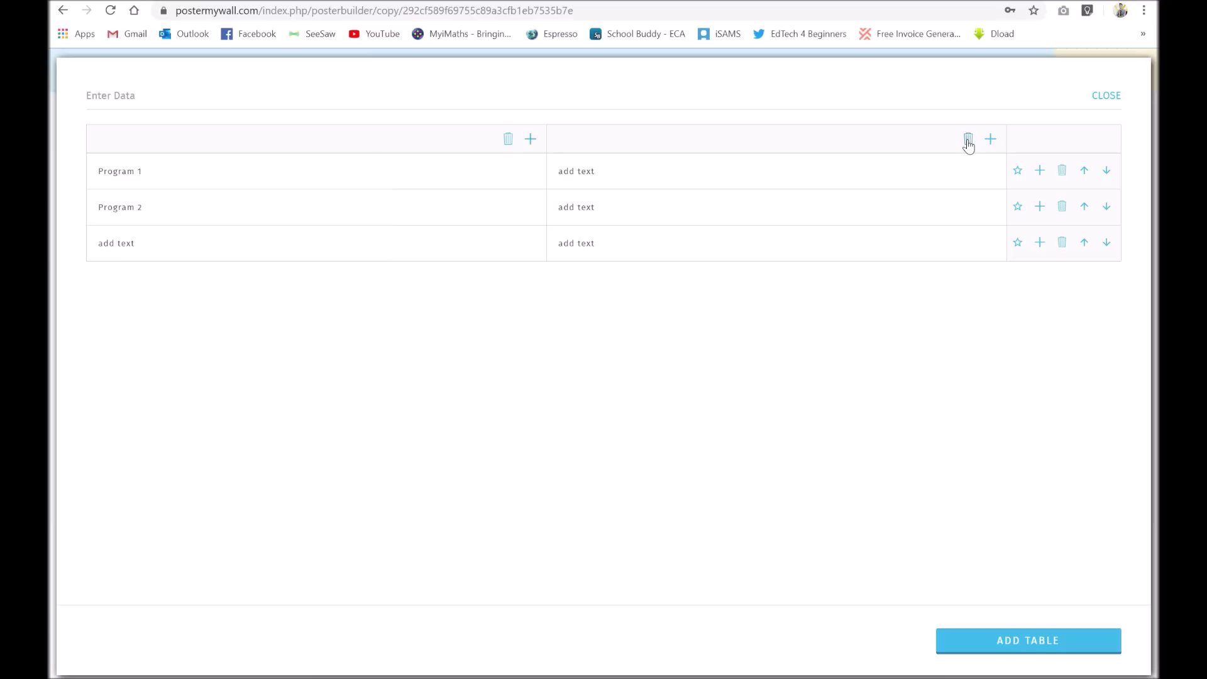
pyautogui.click(1062, 245)
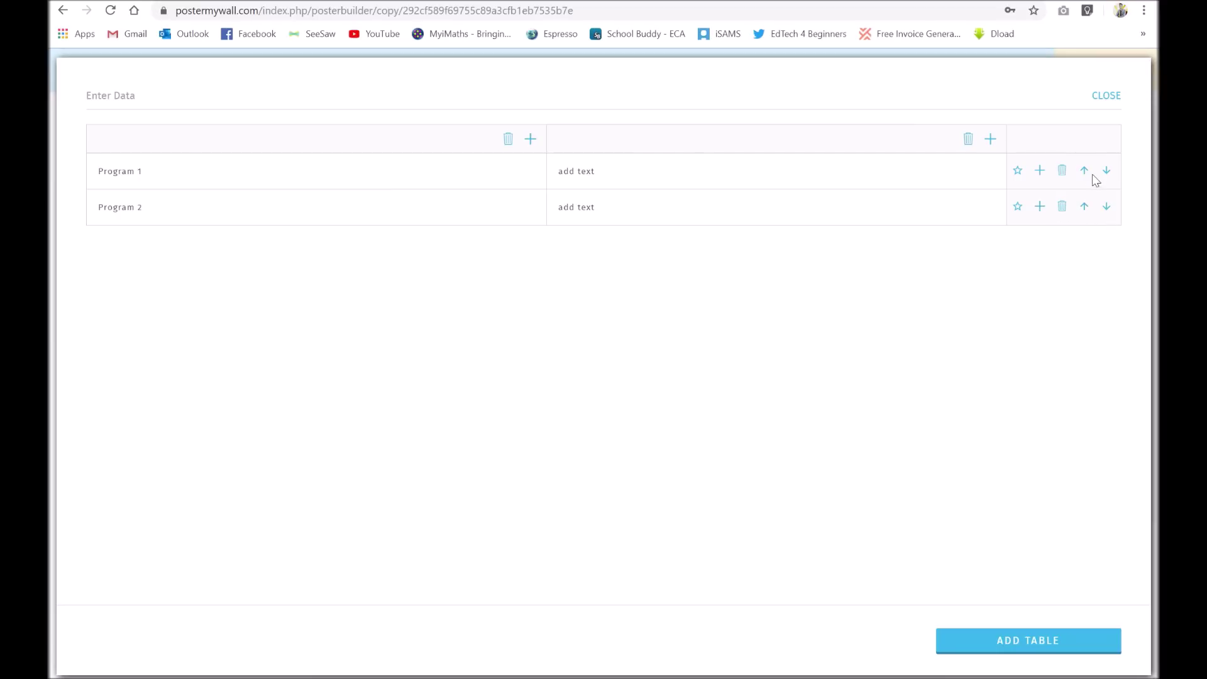
# Enter prices $1 and $2 for the programs and insert the table into the flyer.
pyautogui.click(619, 179)
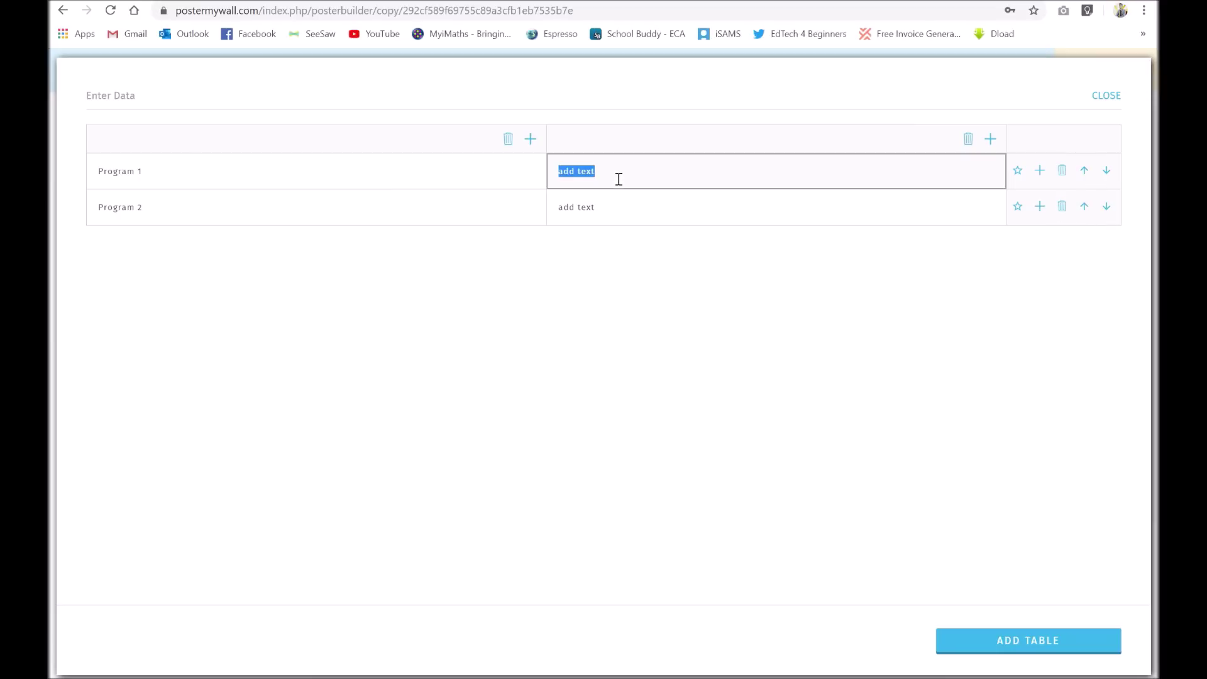
pyautogui.write('$1')
pyautogui.click(595, 222)
pyautogui.write('$2')
pyautogui.click(1007, 641)
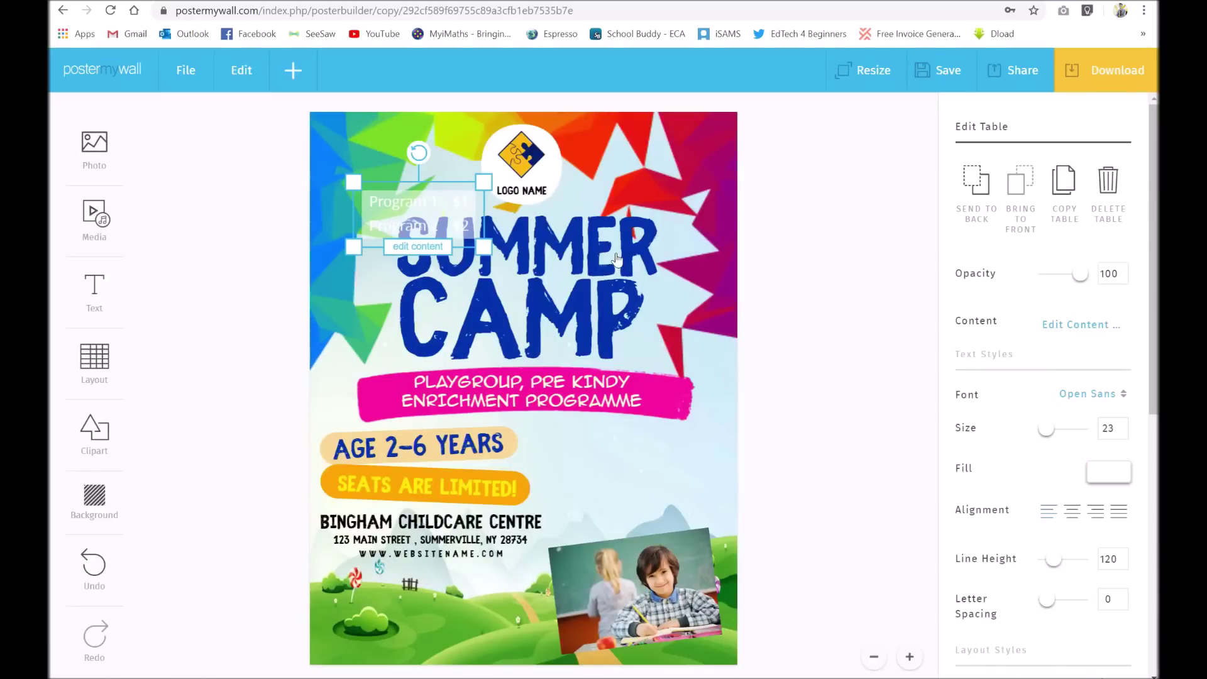
# Move the price table below the pink banner, beside the AGE 2–6 YEARS badge.
pyautogui.click(463, 252)
pyautogui.moveTo(464, 252); pyautogui.dragTo(639, 463)
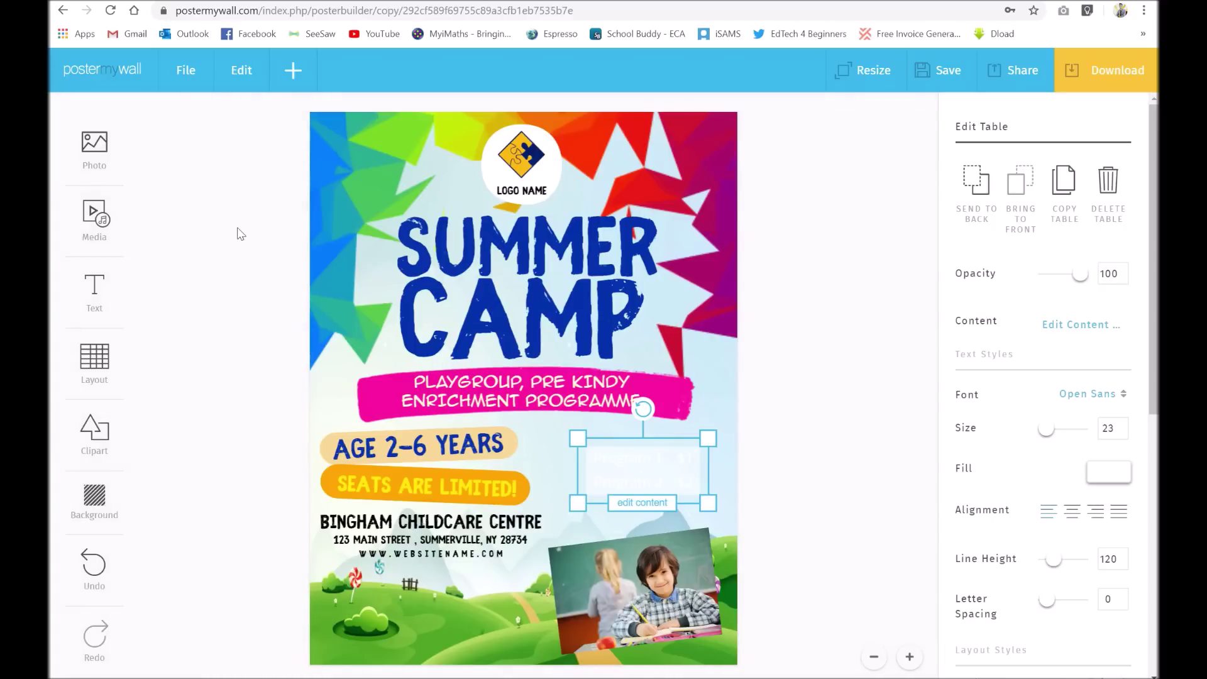
pyautogui.click(237, 337)
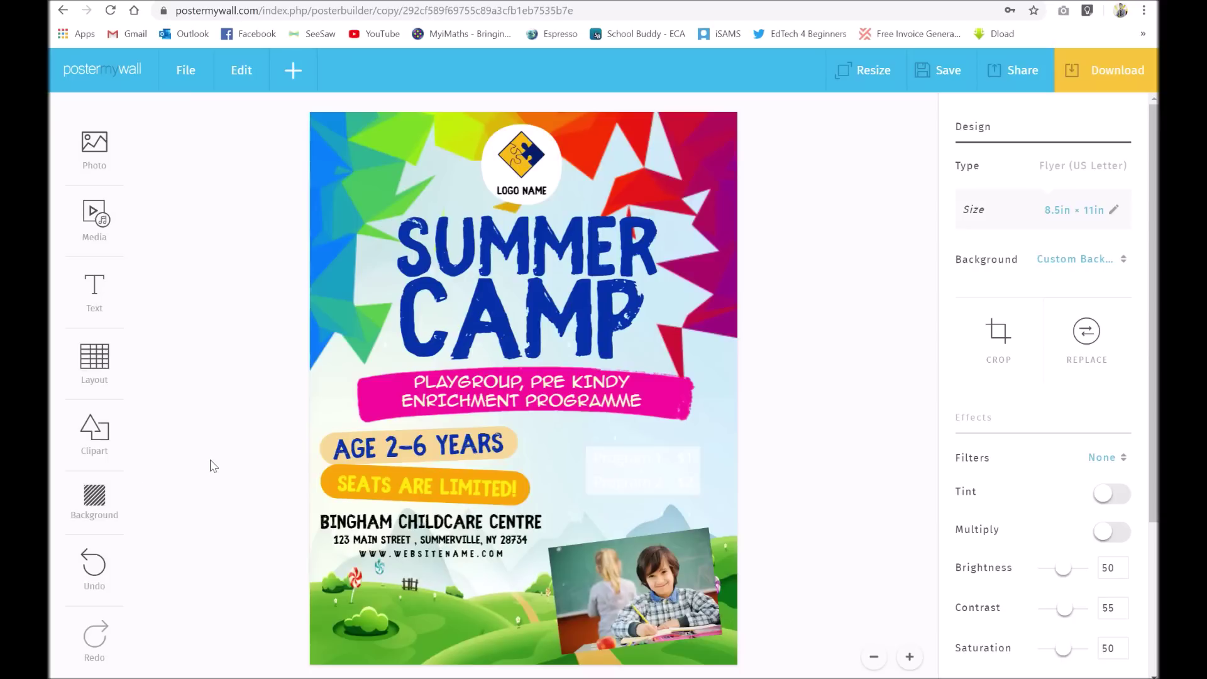
pyautogui.click(101, 434)
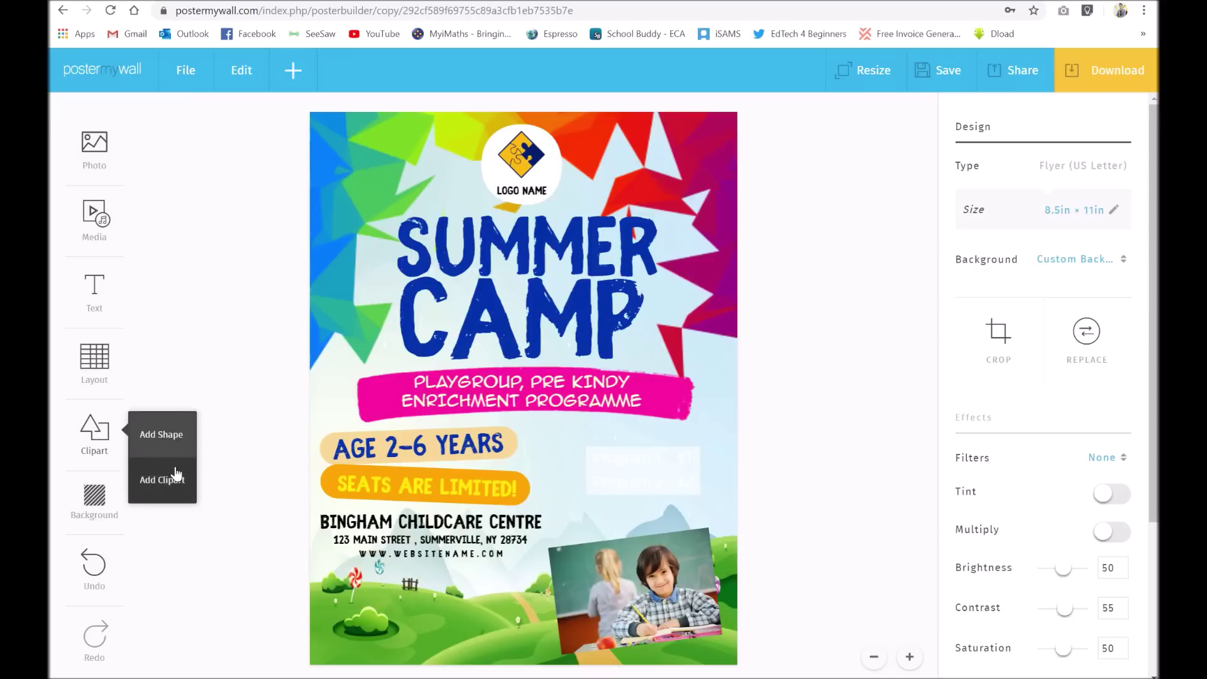
pyautogui.click(101, 508)
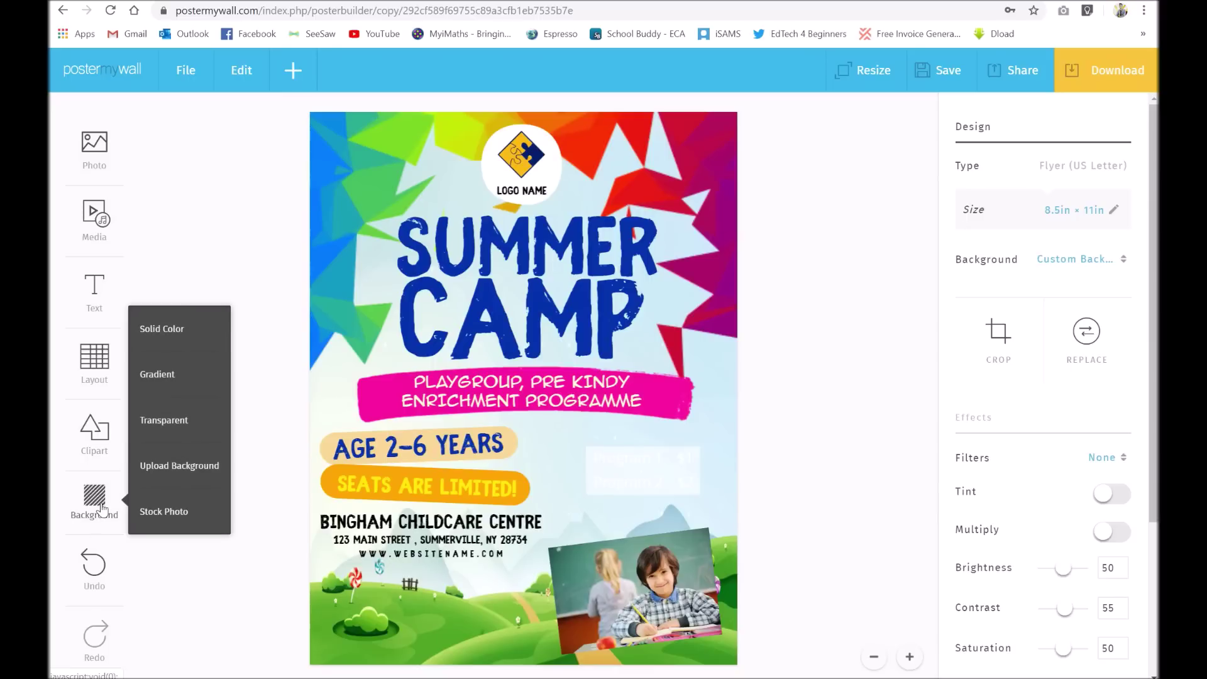
pyautogui.click(101, 508)
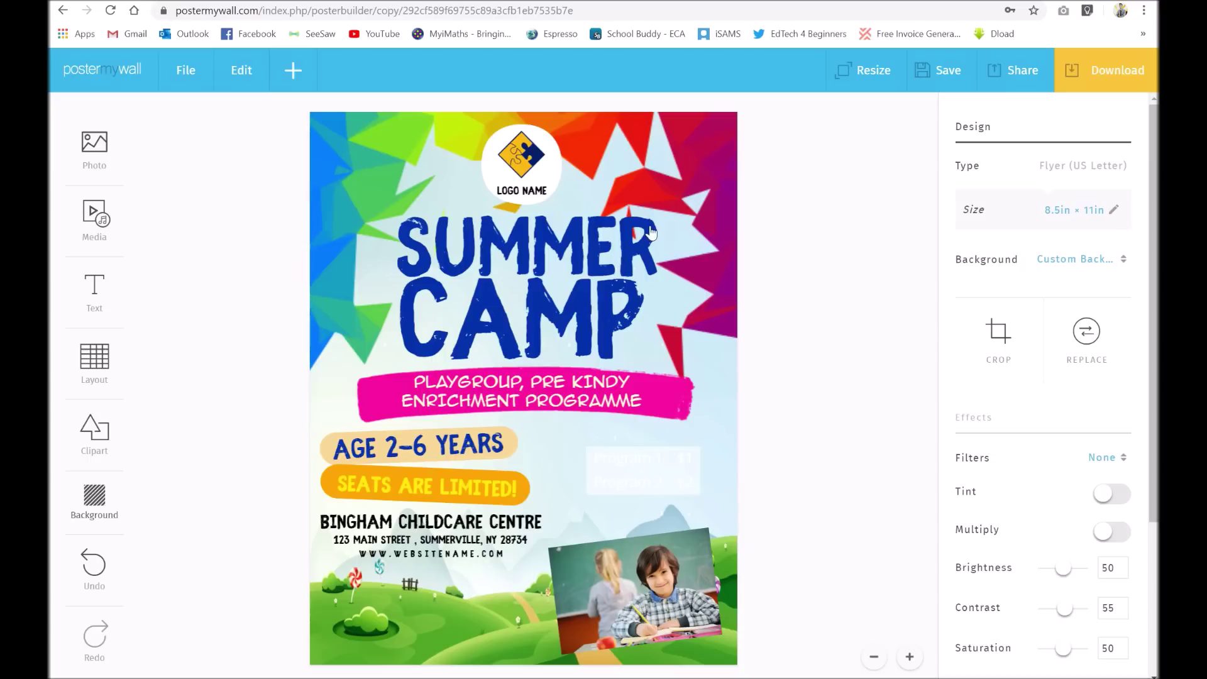
pyautogui.click(628, 585)
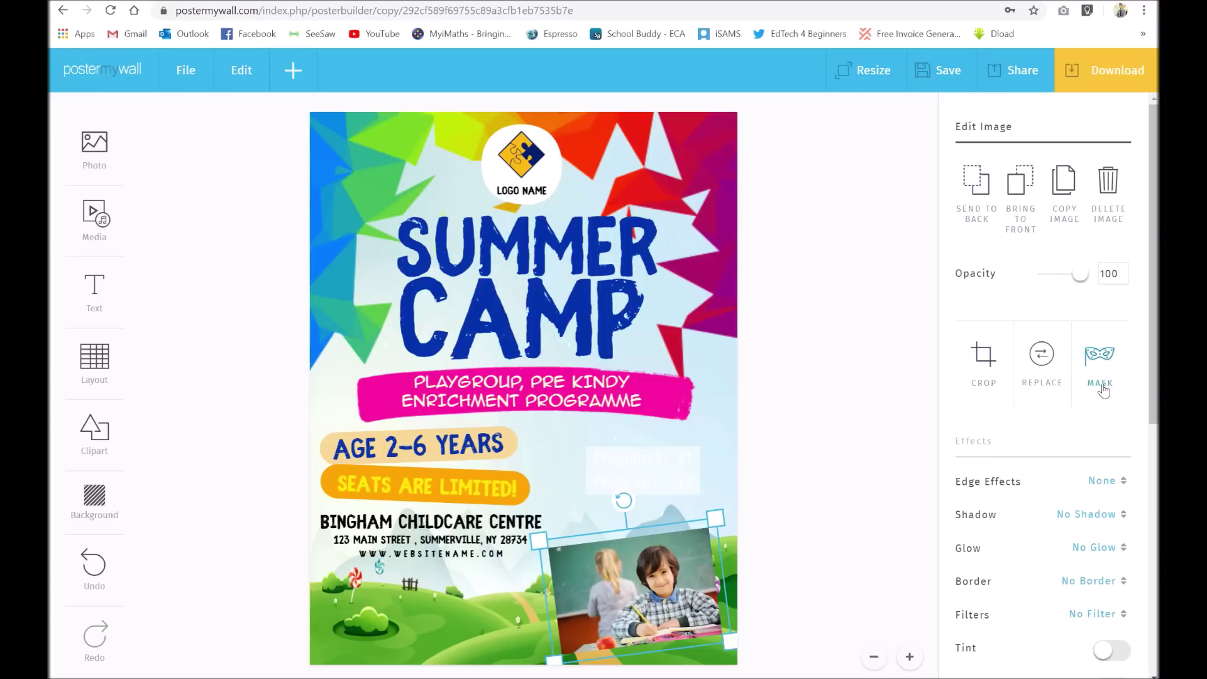
pyautogui.scroll(-3, 1083, 412)
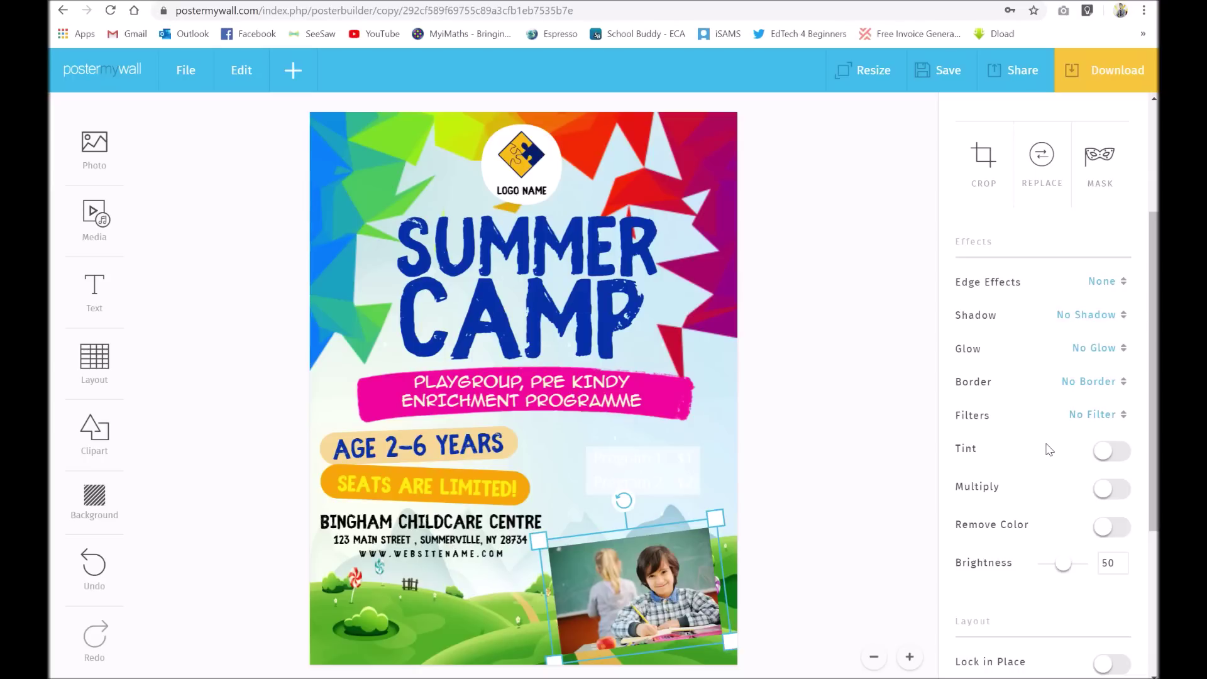
pyautogui.scroll(-3, 1050, 450)
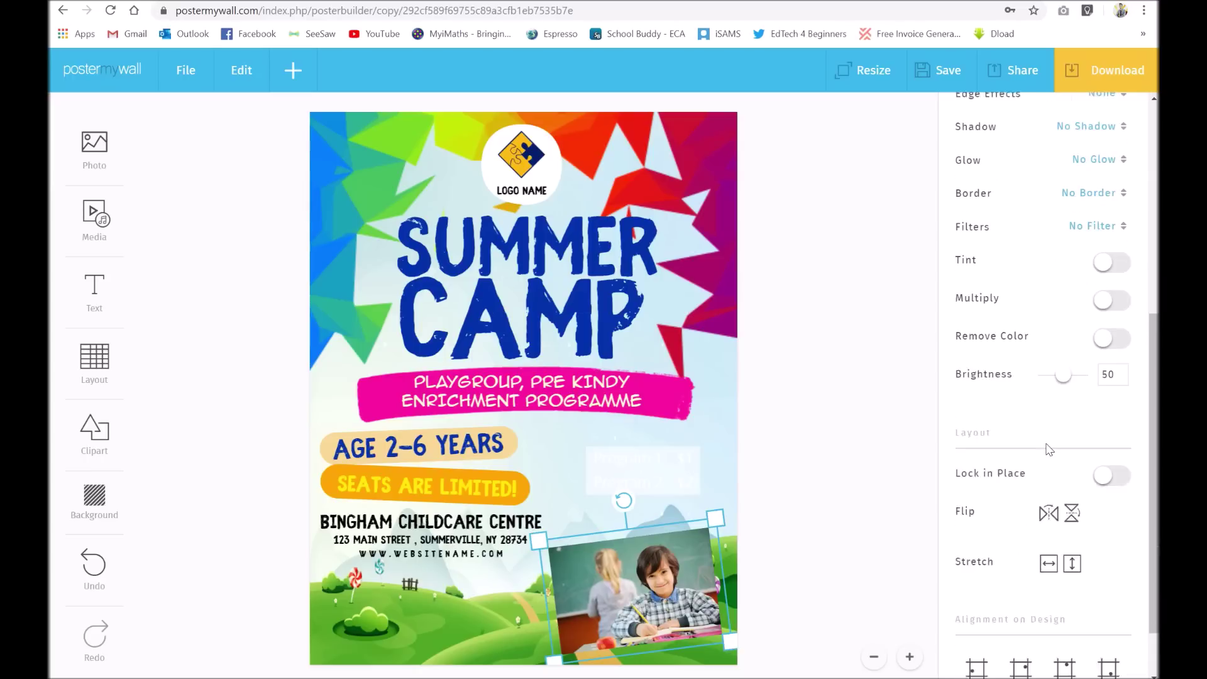
pyautogui.scroll(-1, 1050, 450)
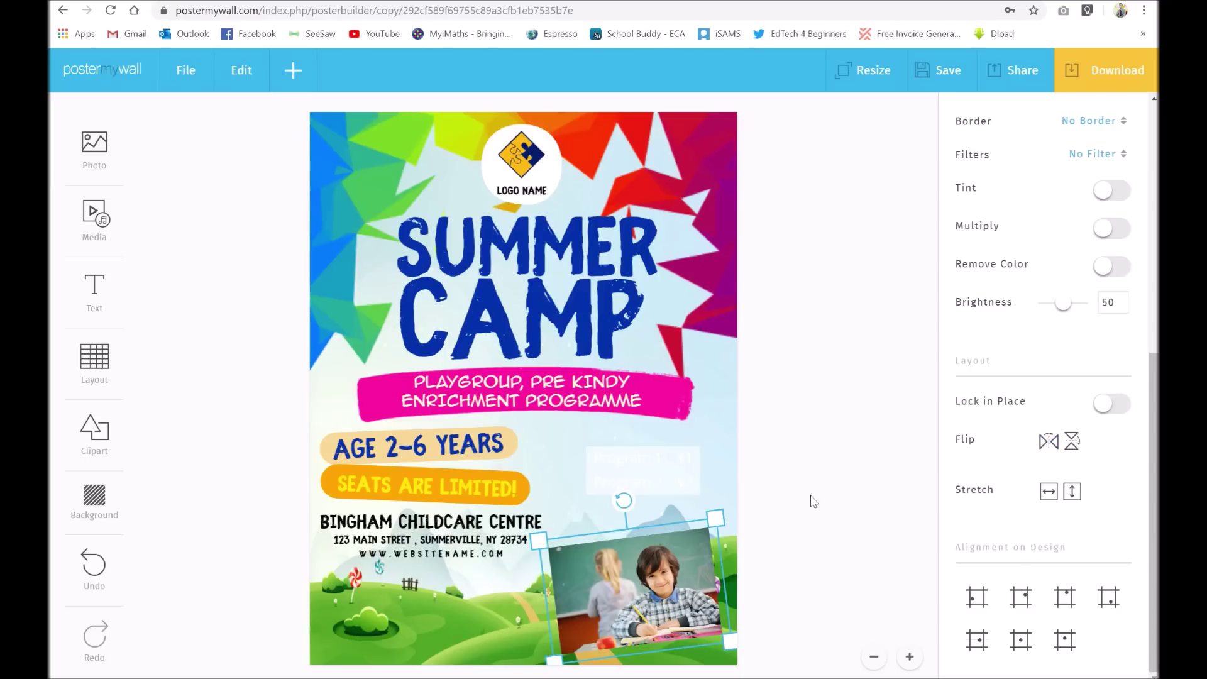
# Give the price table the banner's pink (#ff009d) as its background colour at 50 opacity.
pyautogui.click(625, 470)
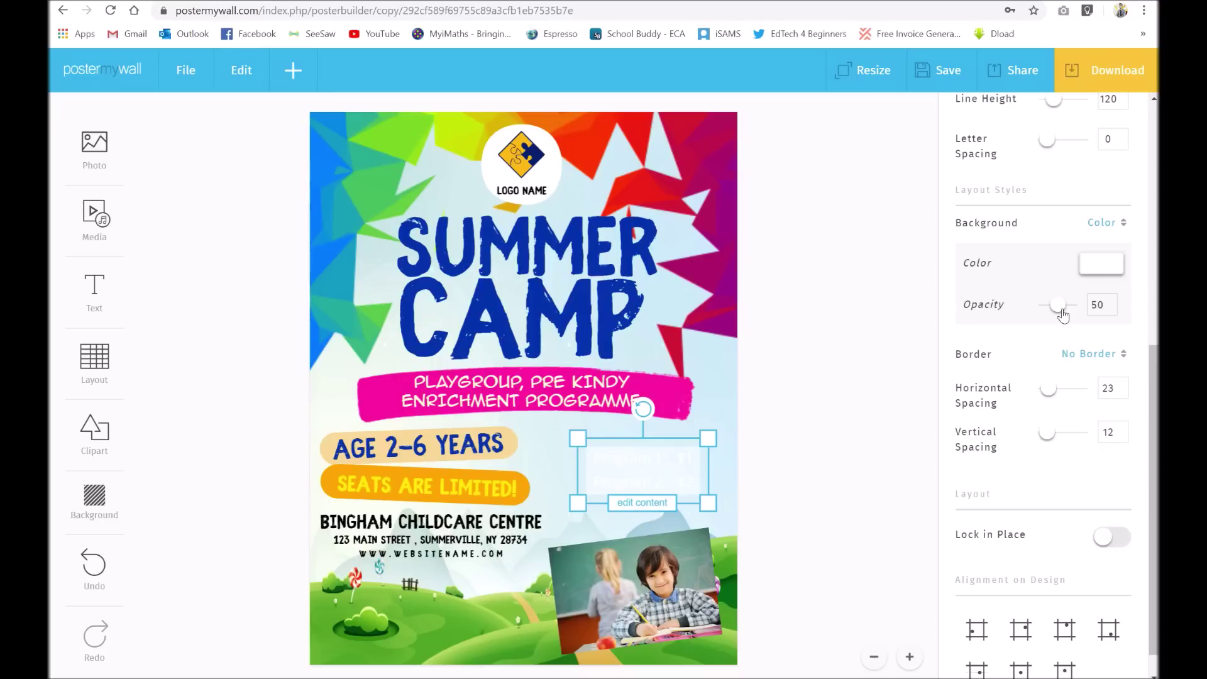
pyautogui.scroll(7, 1063, 312)
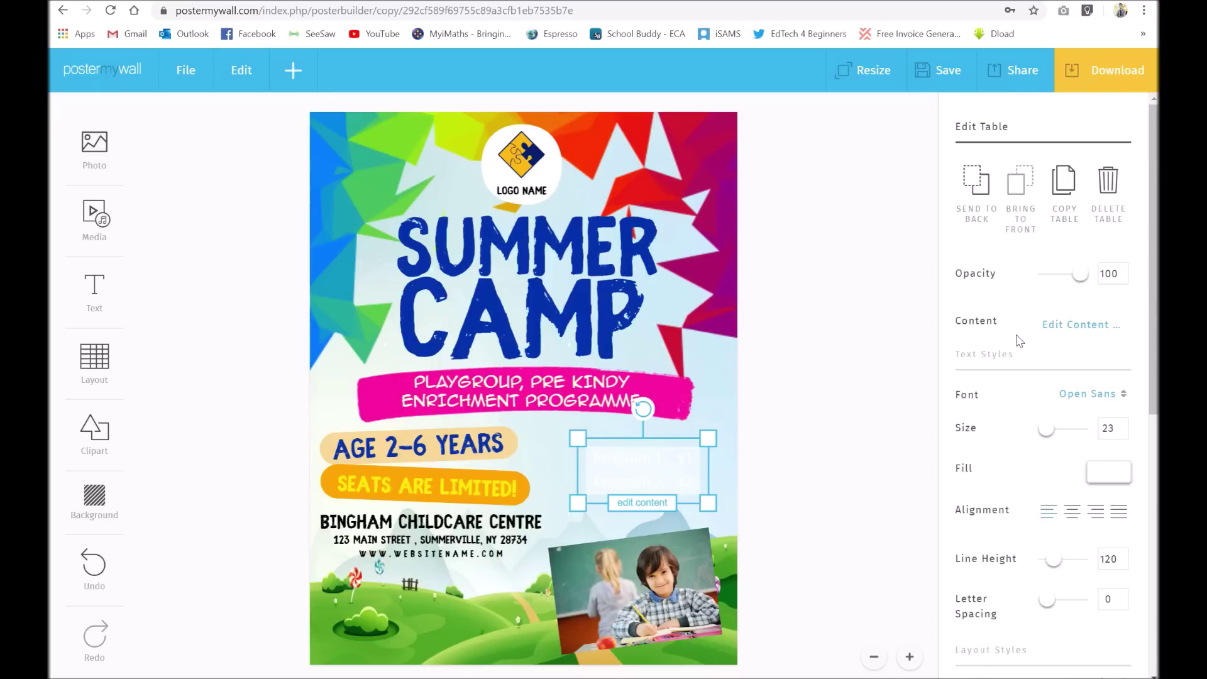
pyautogui.scroll(-2, 1020, 340)
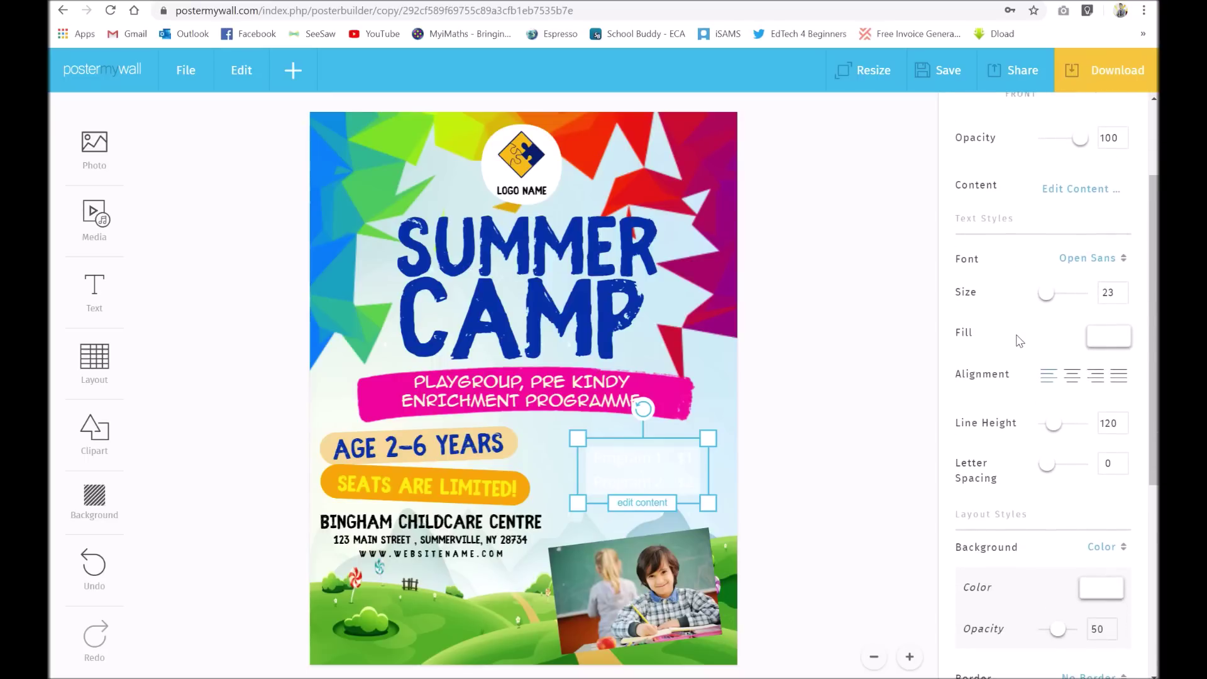
pyautogui.scroll(-1, 1050, 402)
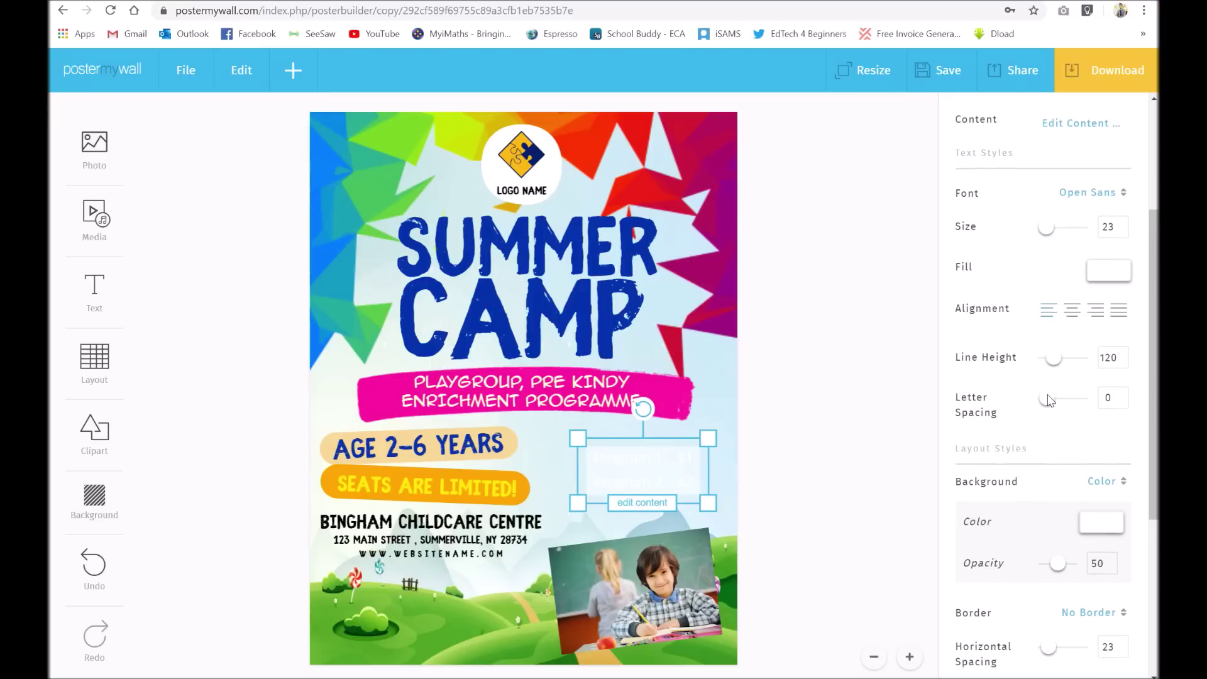
pyautogui.scroll(-1, 1051, 401)
pyautogui.scroll(-3, 1050, 401)
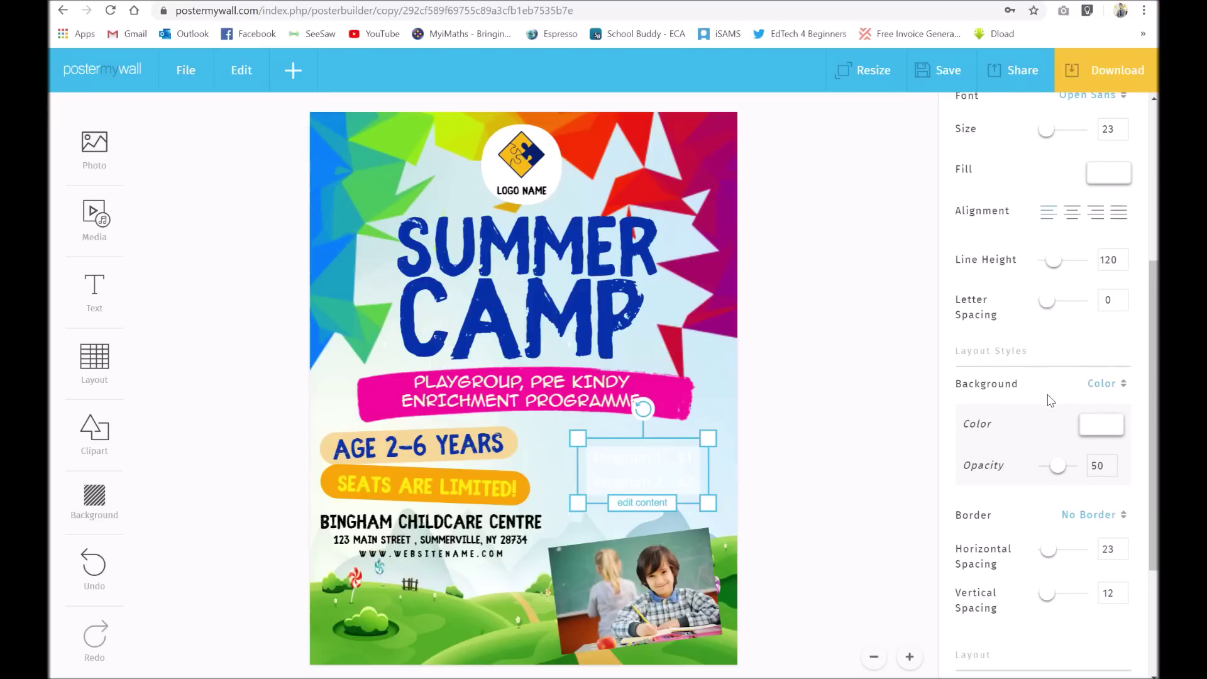
pyautogui.click(1109, 427)
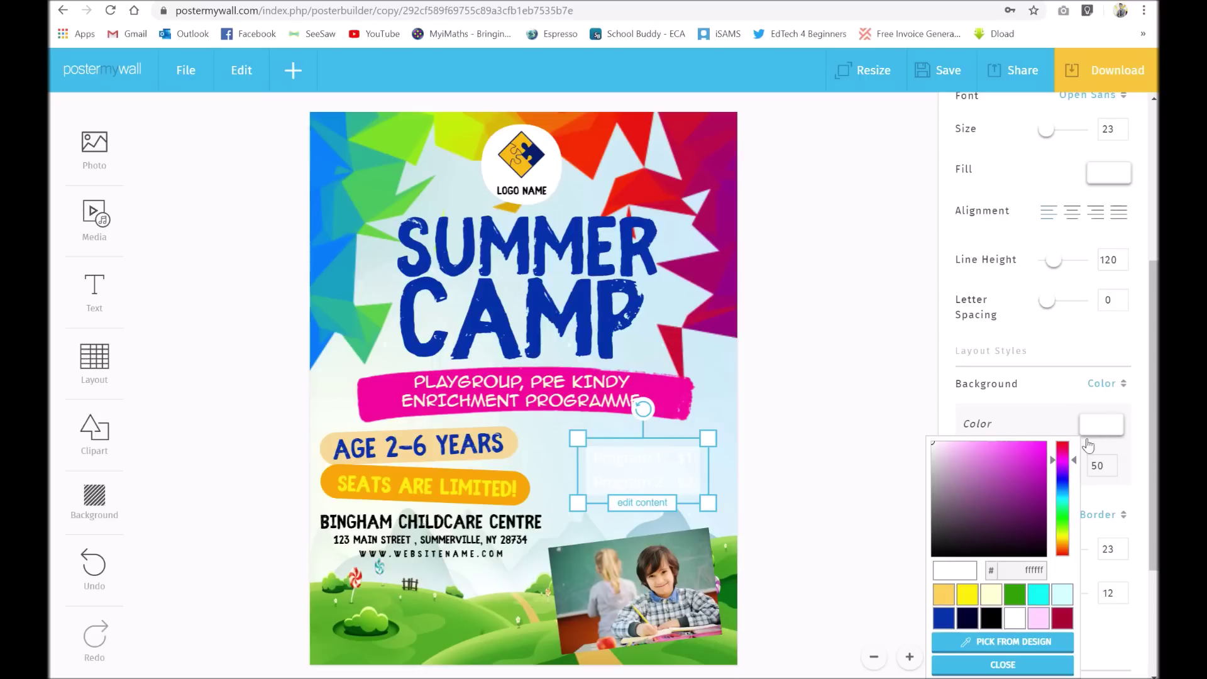
pyautogui.click(1004, 648)
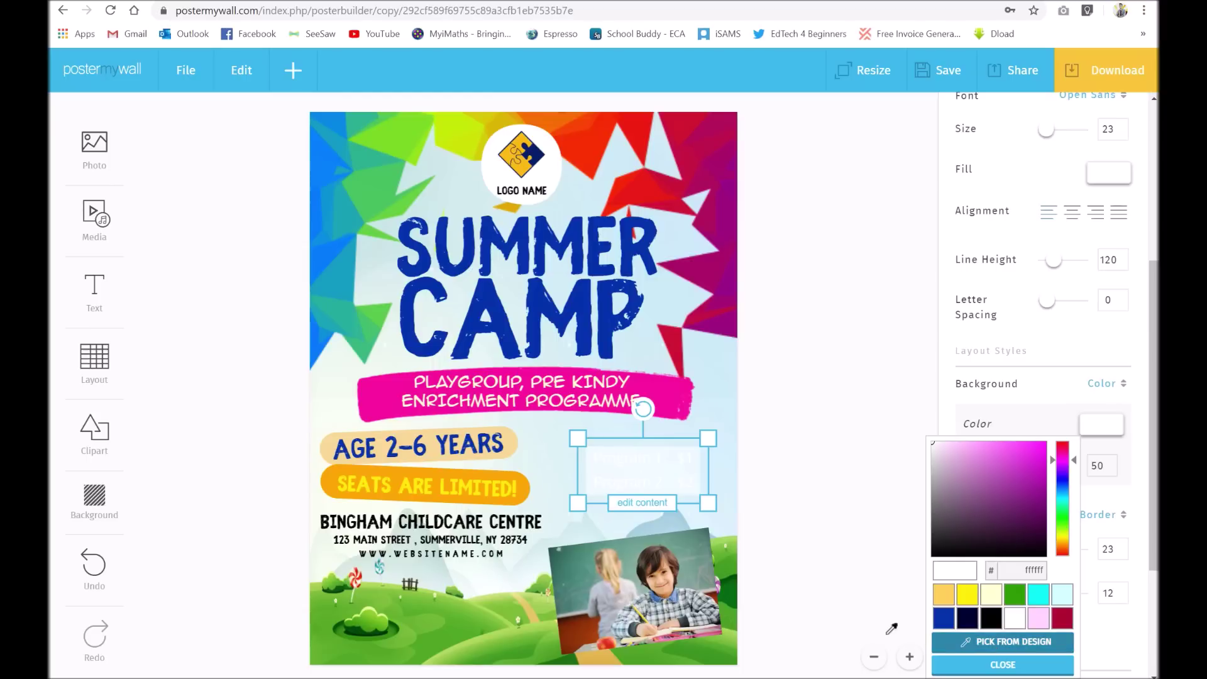
pyautogui.click(663, 384)
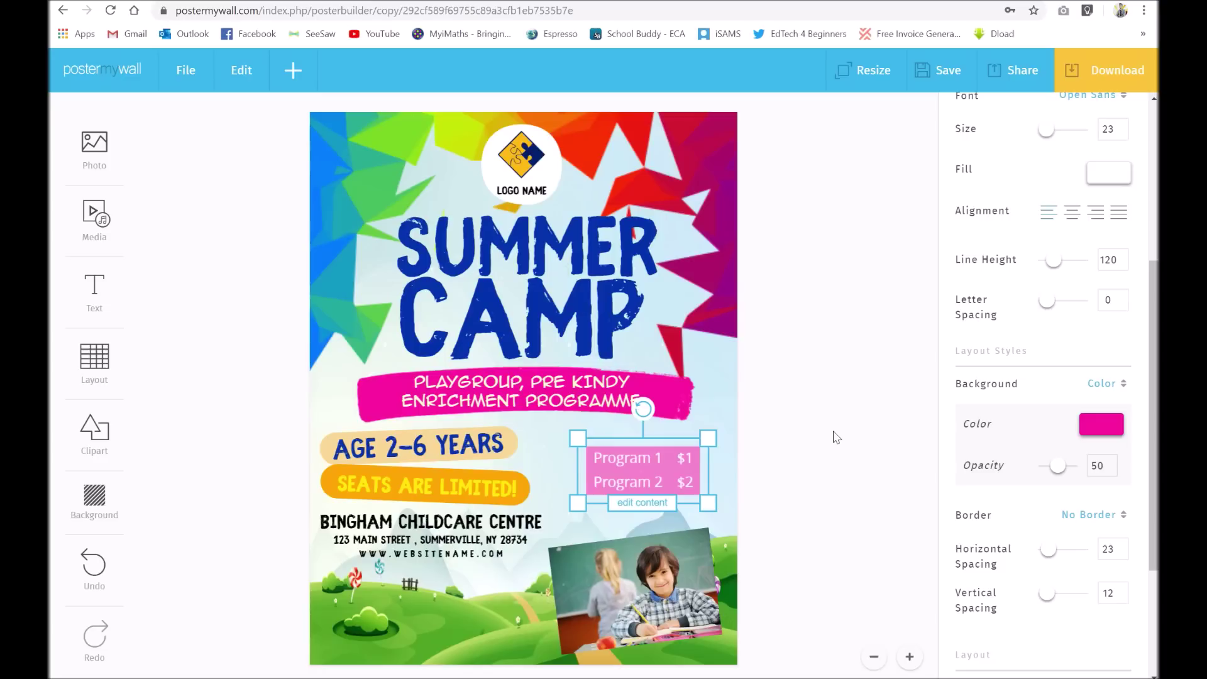
pyautogui.scroll(-3, 1014, 510)
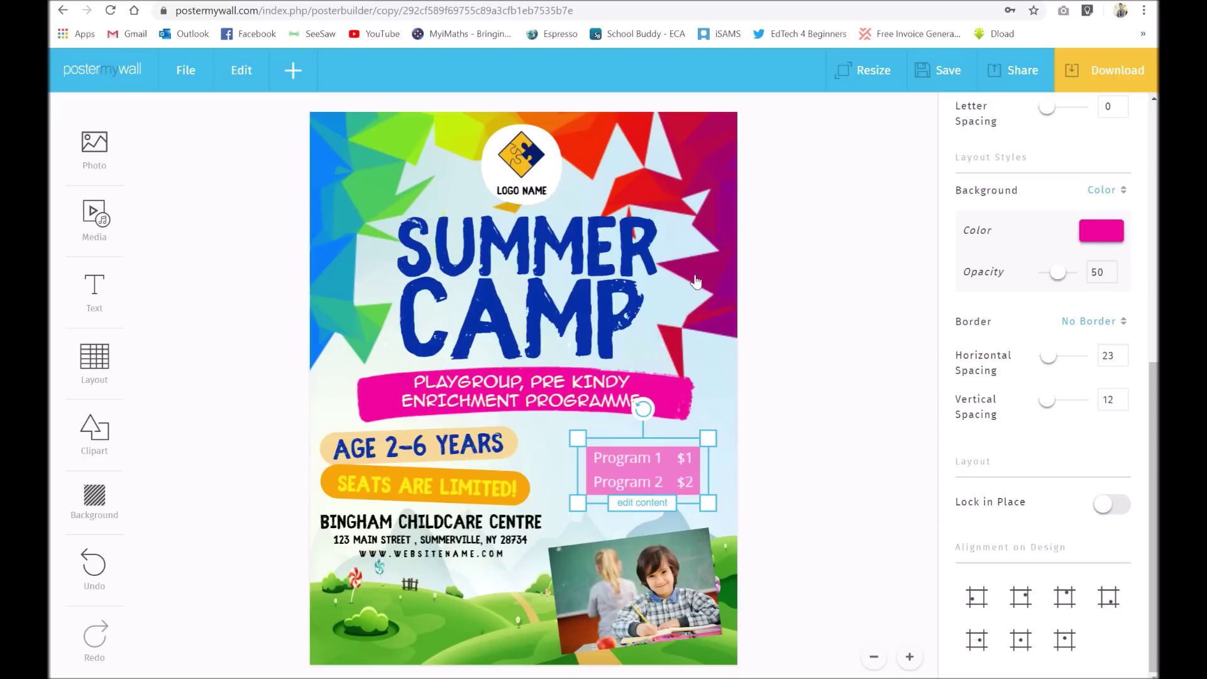
# Set SUMMER to the Monoton font at size 92 and centre it horizontally above CAMP.
pyautogui.click(566, 245)
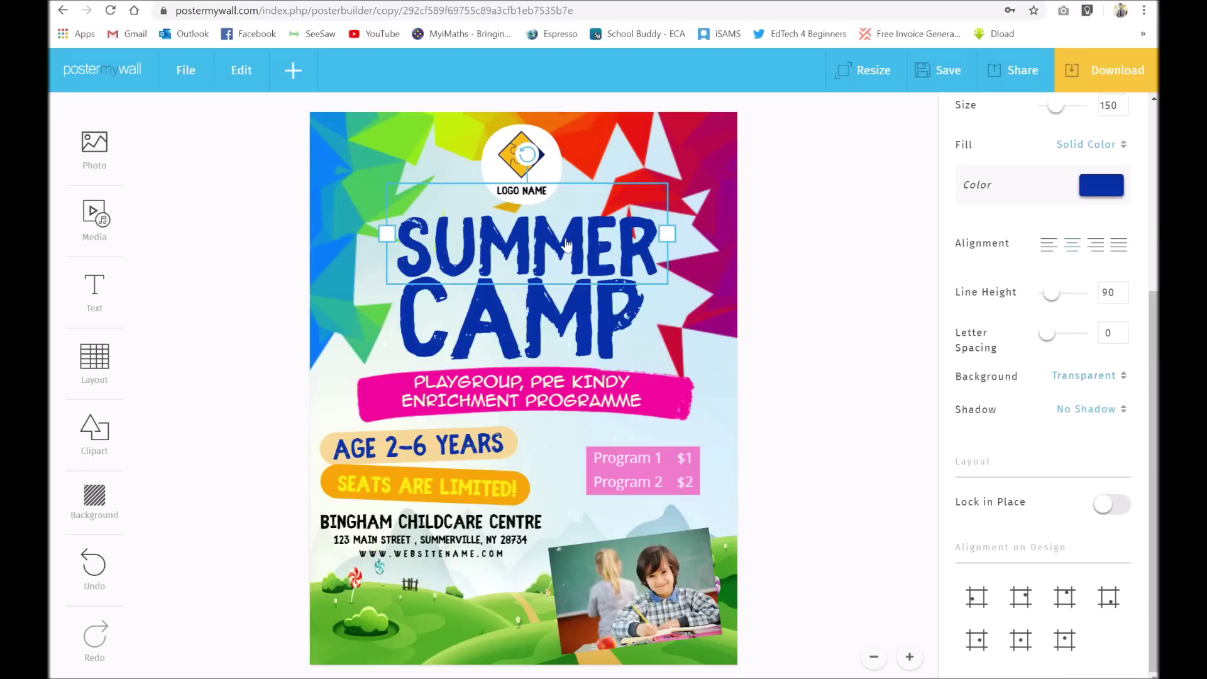
pyautogui.scroll(5, 1039, 251)
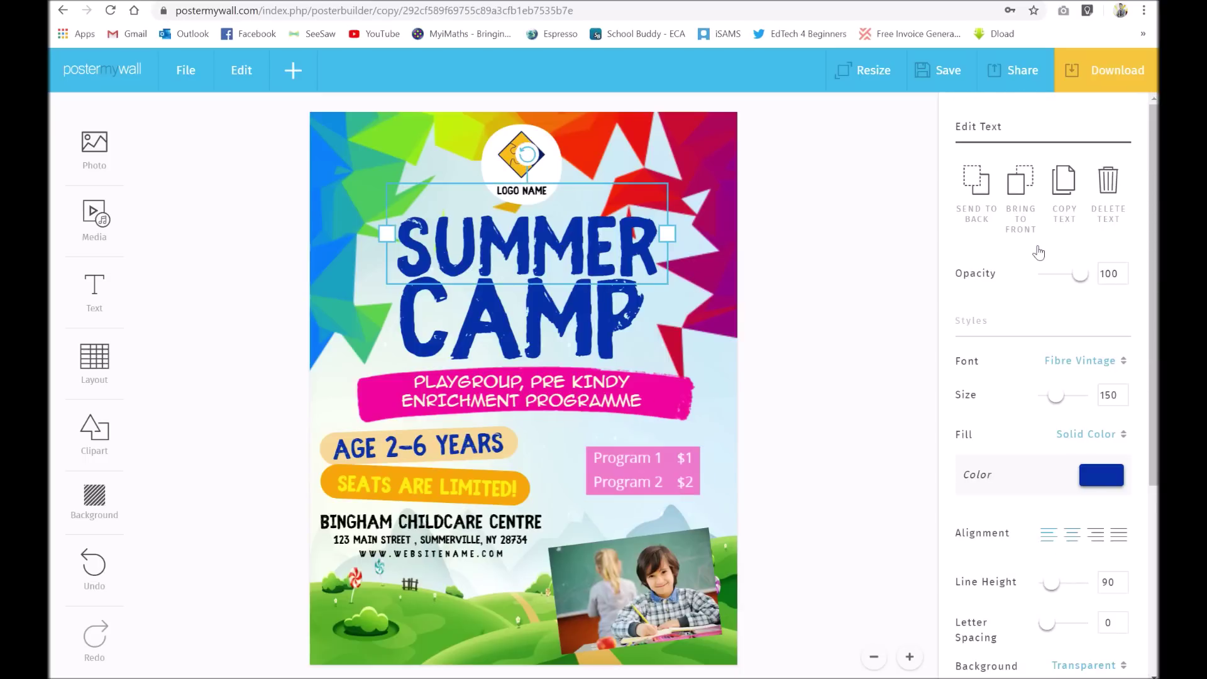
pyautogui.click(1080, 361)
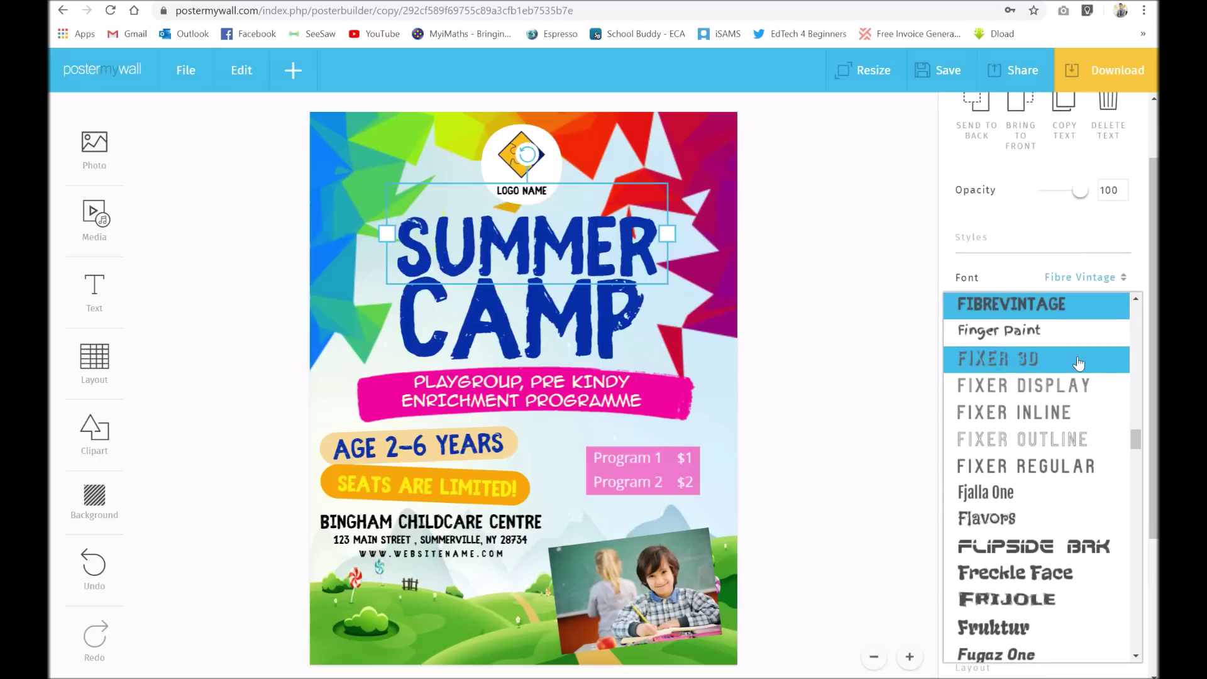
pyautogui.scroll(-10, 1031, 529)
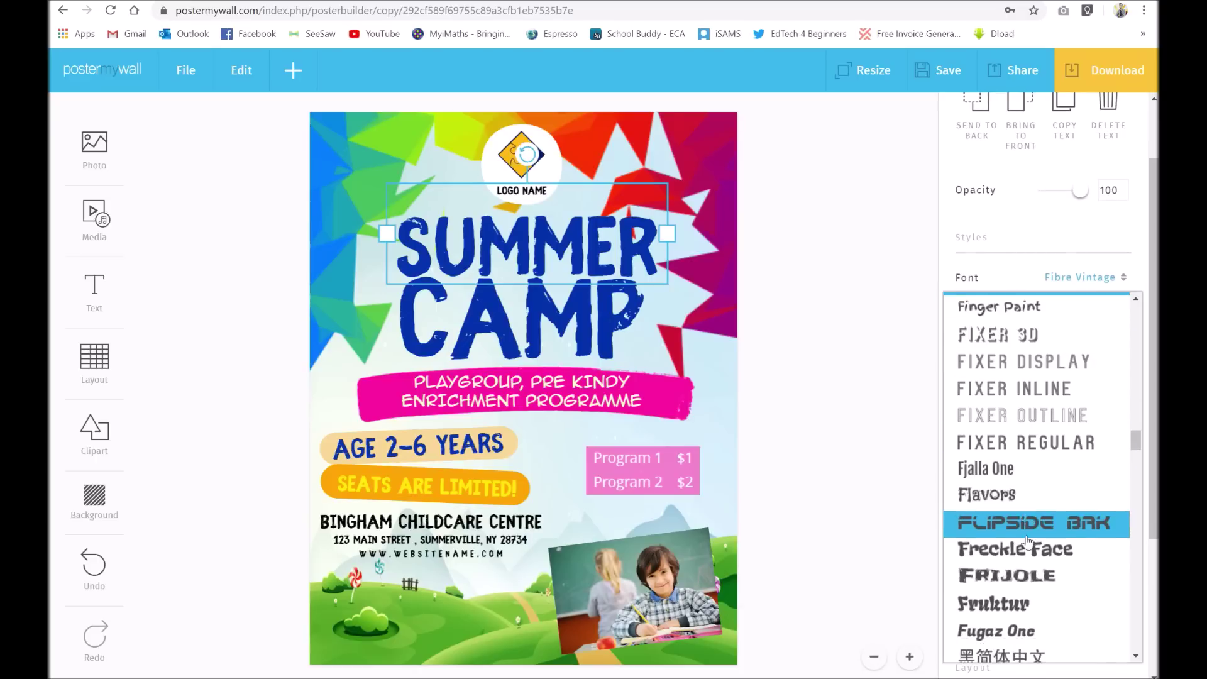
pyautogui.scroll(-10, 1028, 542)
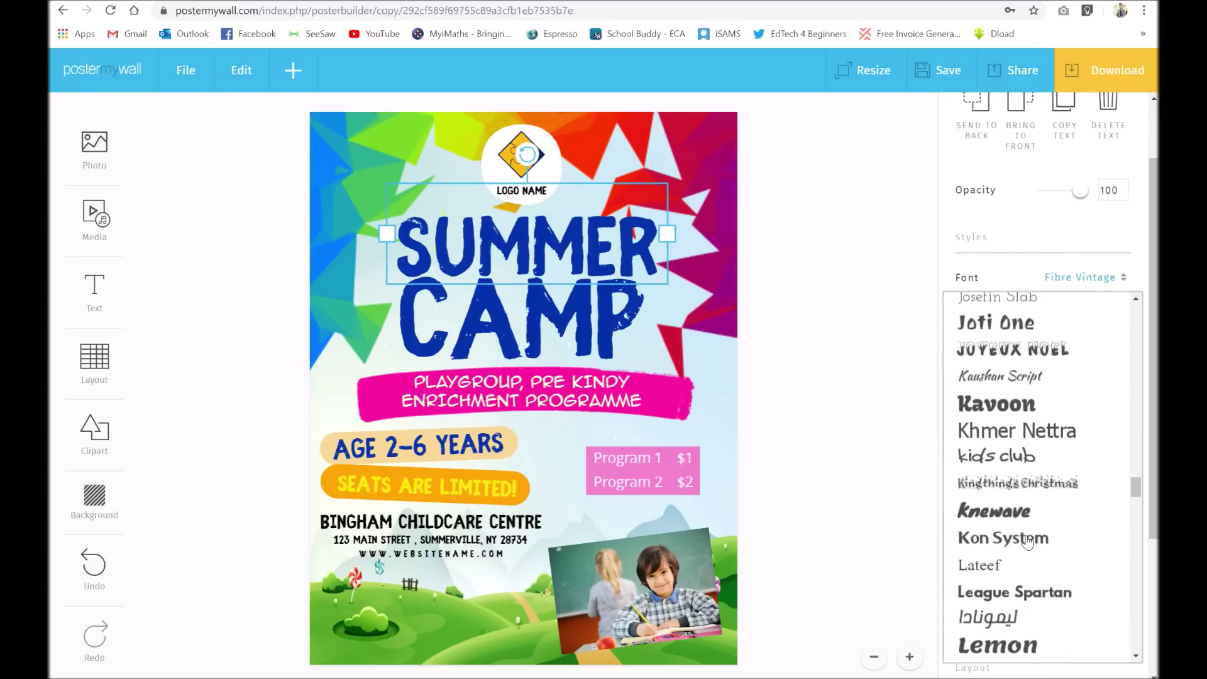
pyautogui.scroll(-2, 1028, 542)
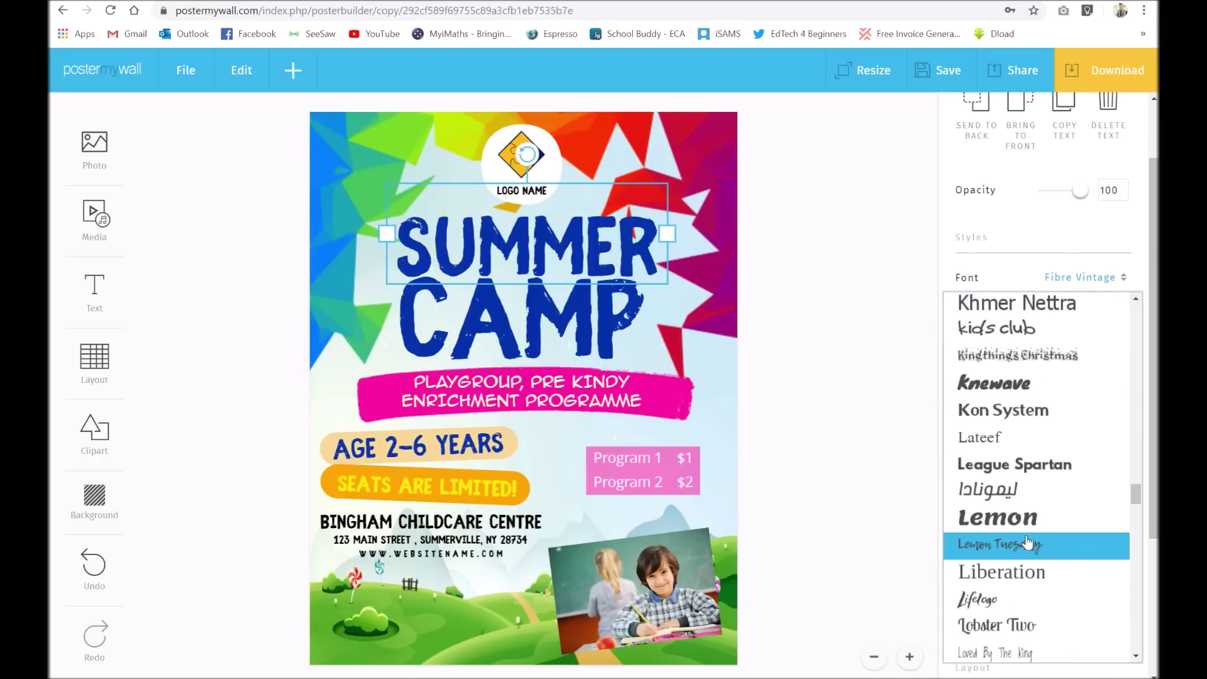
pyautogui.scroll(-5, 1015, 524)
pyautogui.scroll(-3, 1015, 524)
pyautogui.click(1015, 523)
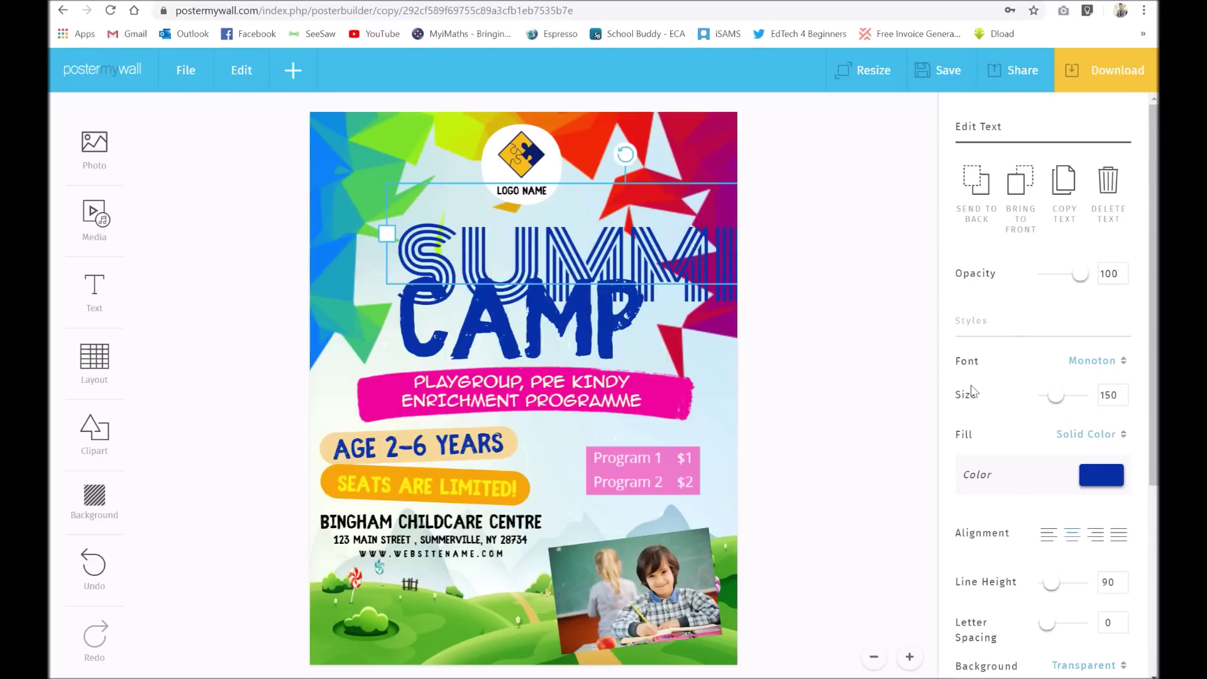
pyautogui.moveTo(1056, 399); pyautogui.dragTo(1052, 402)
pyautogui.moveTo(591, 241); pyautogui.dragTo(474, 242)
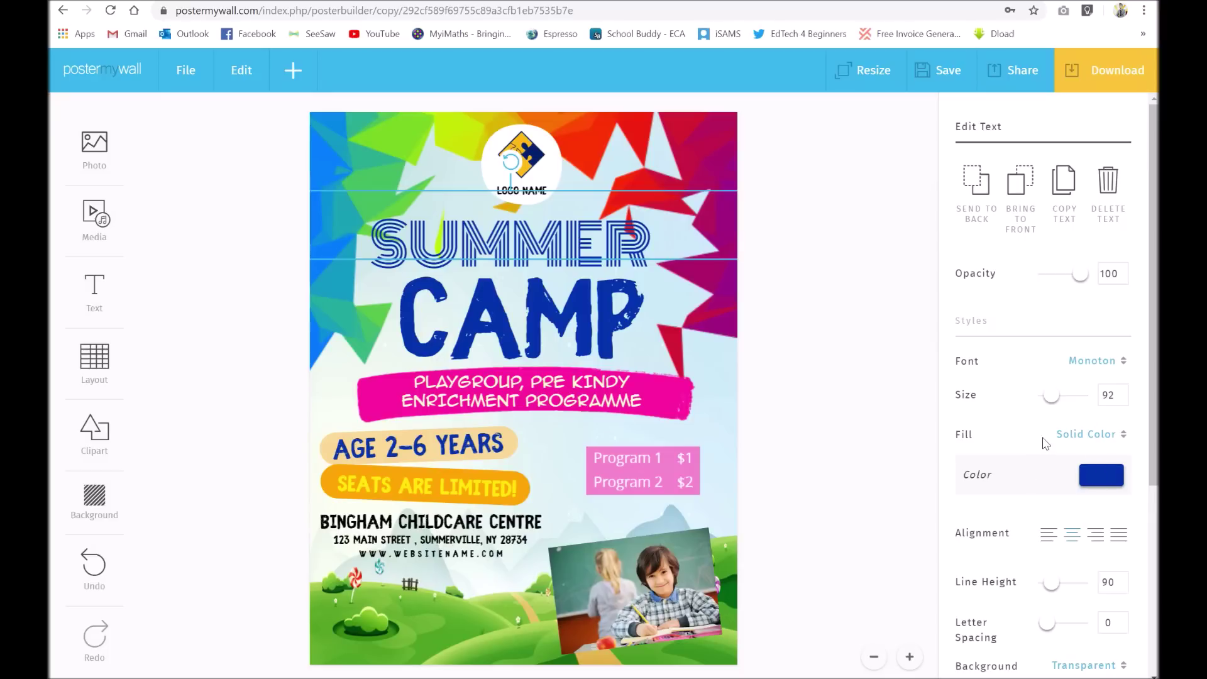
# Replace CAMP with CLUB in the title and move the pink PLAYGROUP banner text slightly right.
pyautogui.click(522, 315)
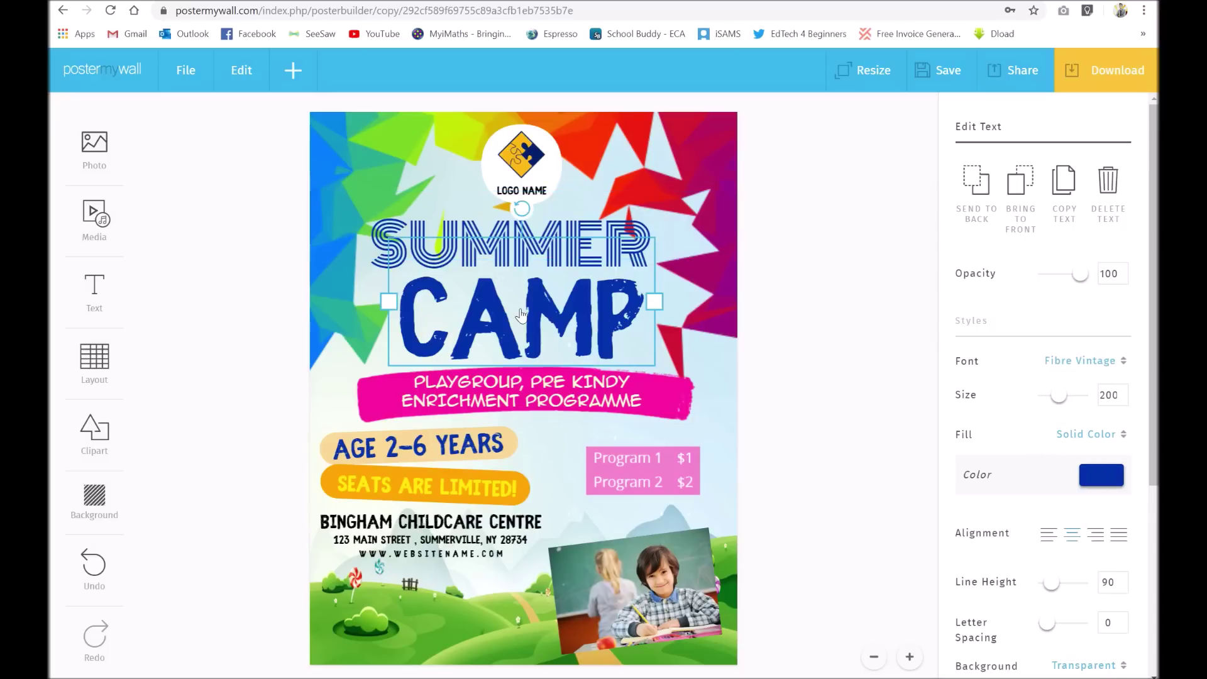
pyautogui.doubleClick(548, 309)
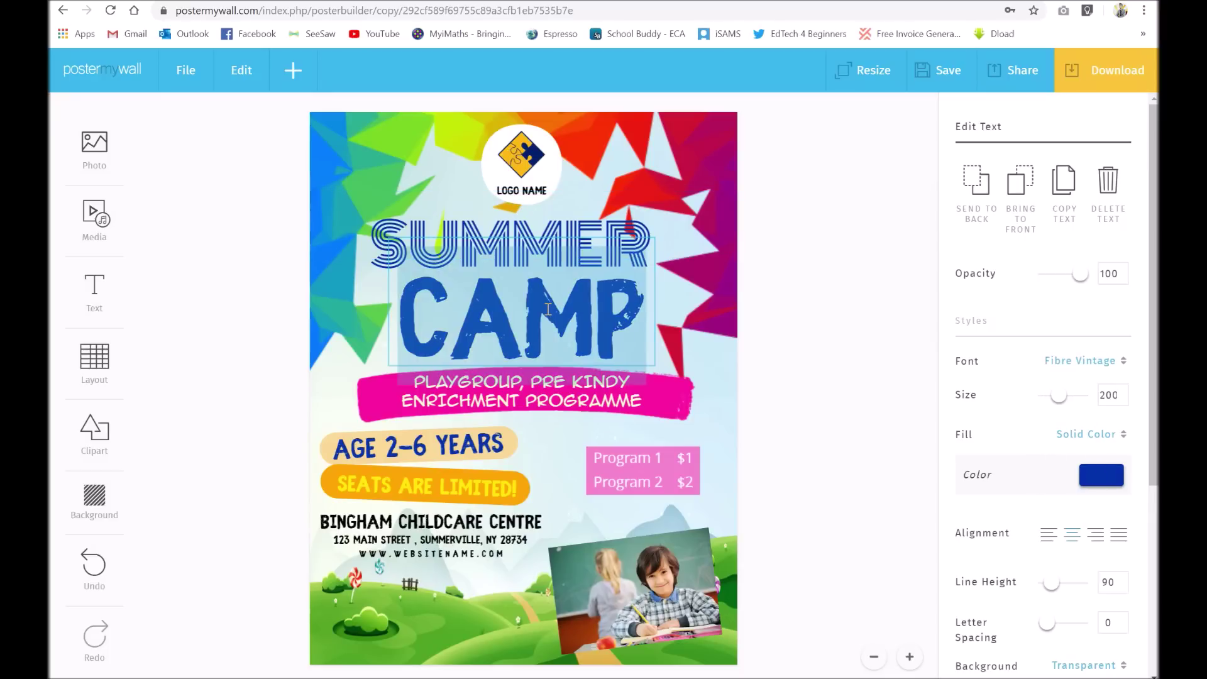
pyautogui.write('CLUB')
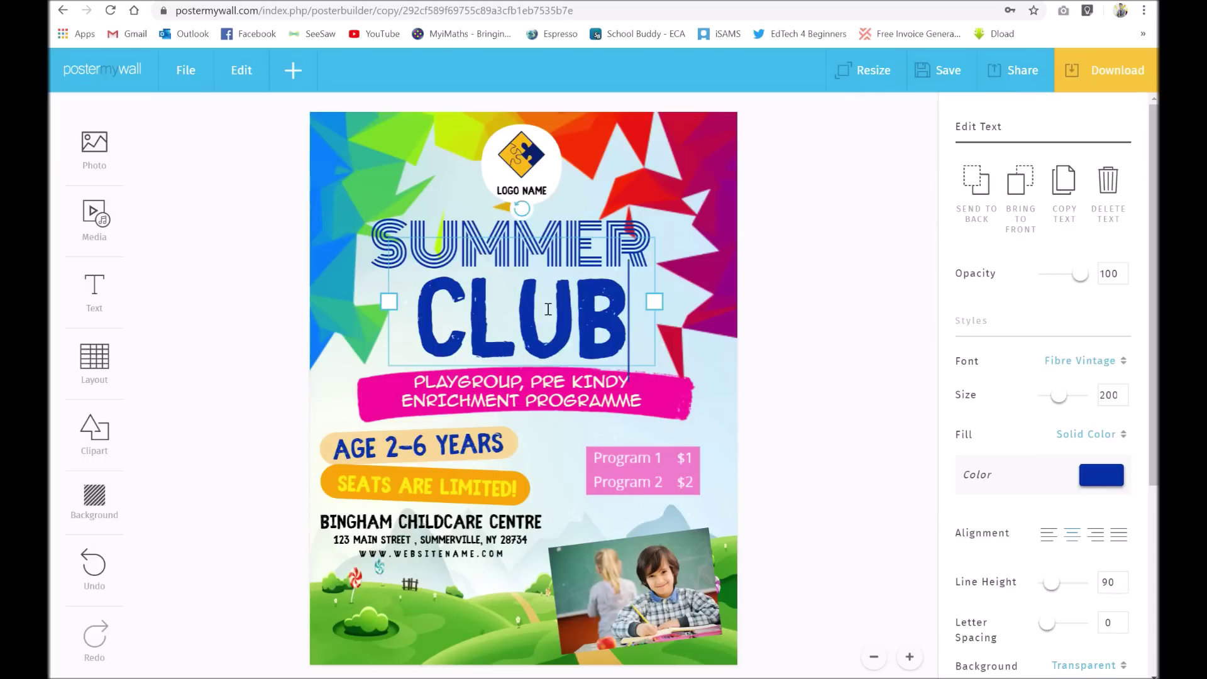
pyautogui.click(847, 307)
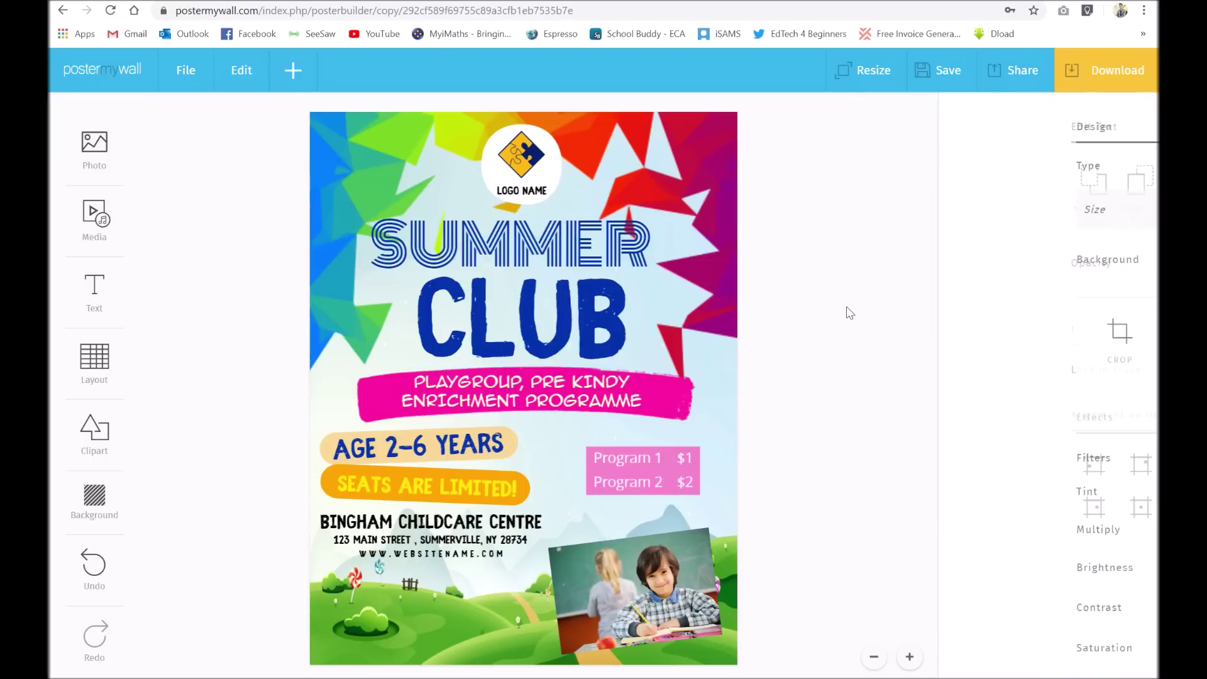
pyautogui.click(684, 412)
pyautogui.moveTo(676, 401); pyautogui.dragTo(682, 404)
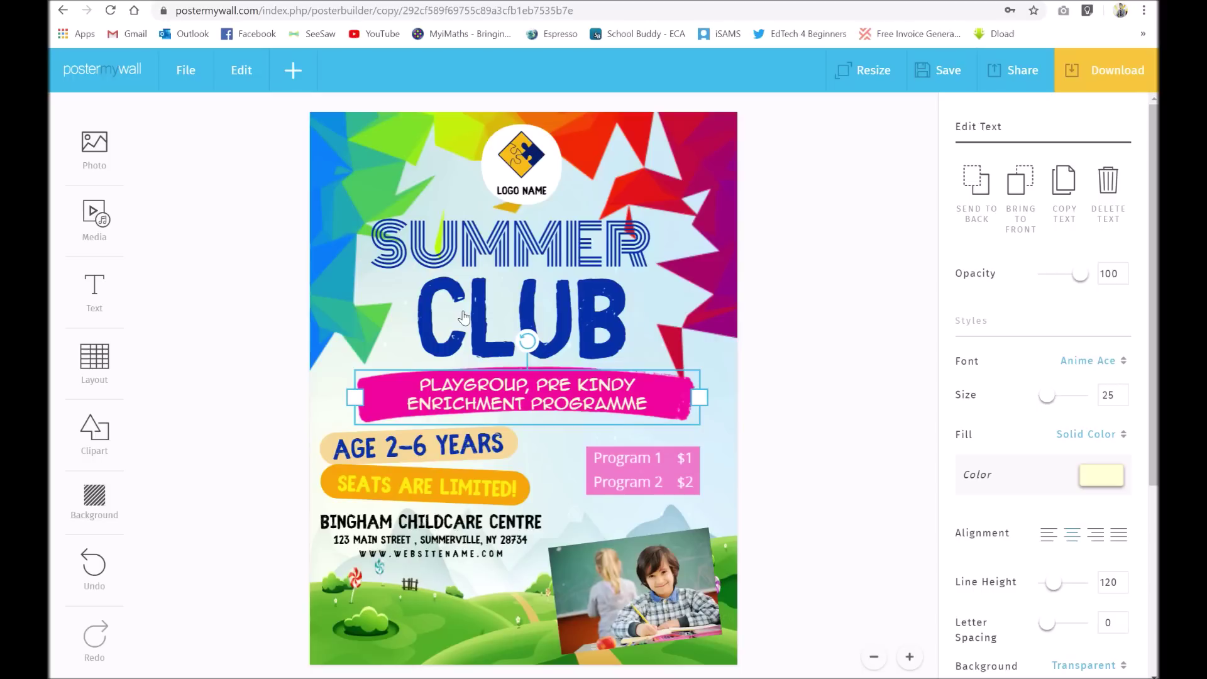
# Drag the star background image higher, restoring it with Ctrl+Z after an accidental delete.
pyautogui.click(356, 159)
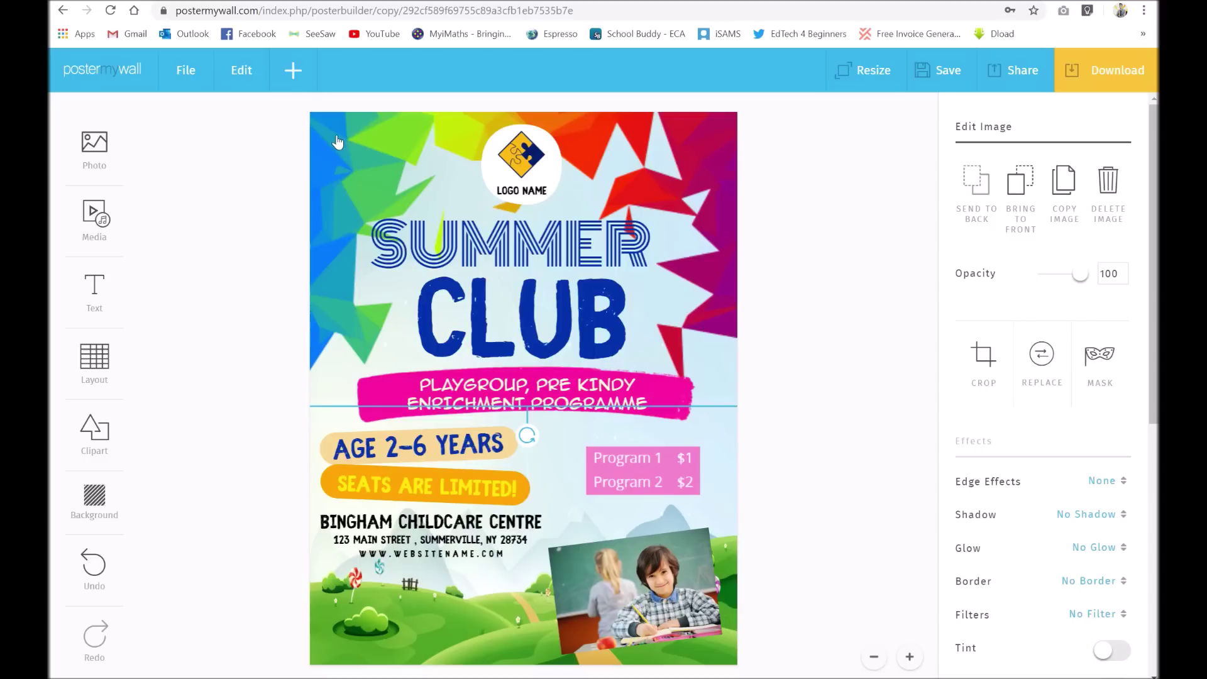
pyautogui.moveTo(337, 144); pyautogui.dragTo(332, 215)
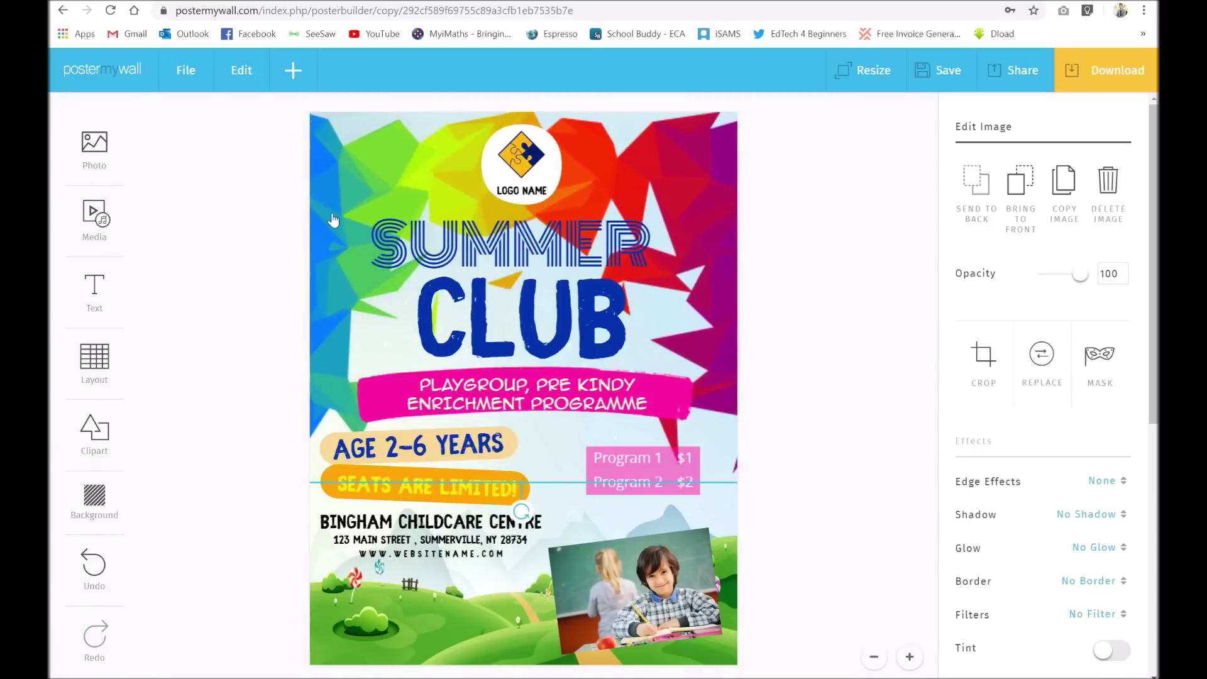
pyautogui.press('Delete')
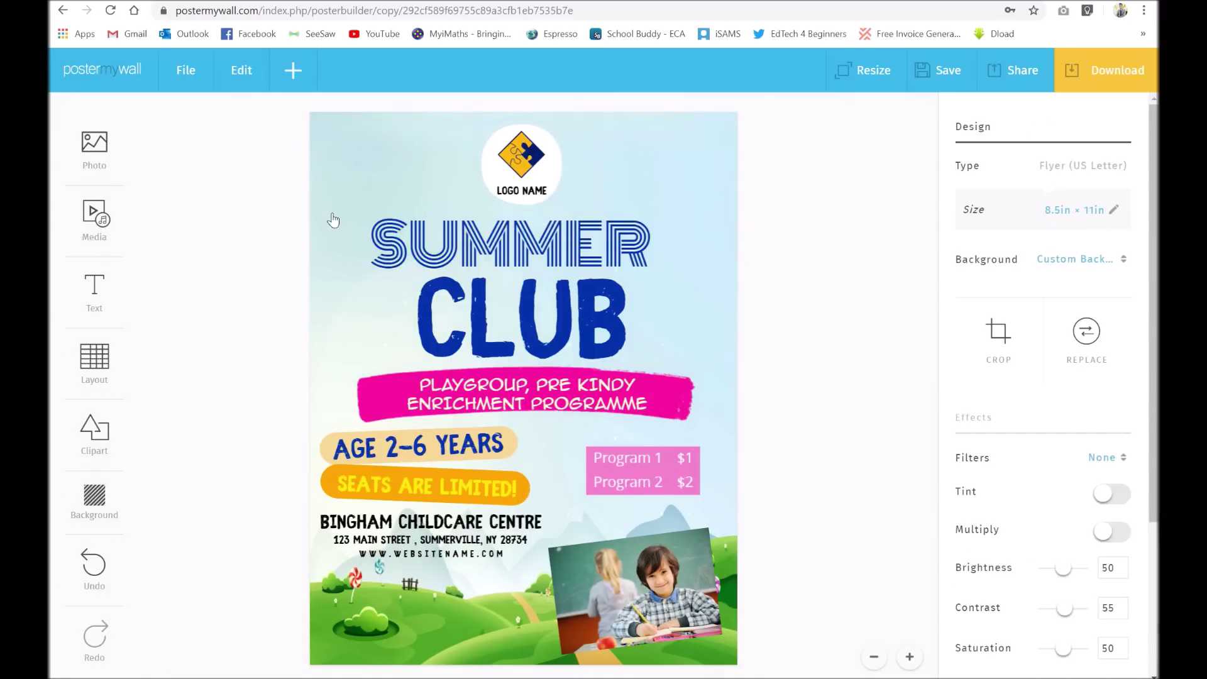
pyautogui.hotkey('ctrl', 'z')
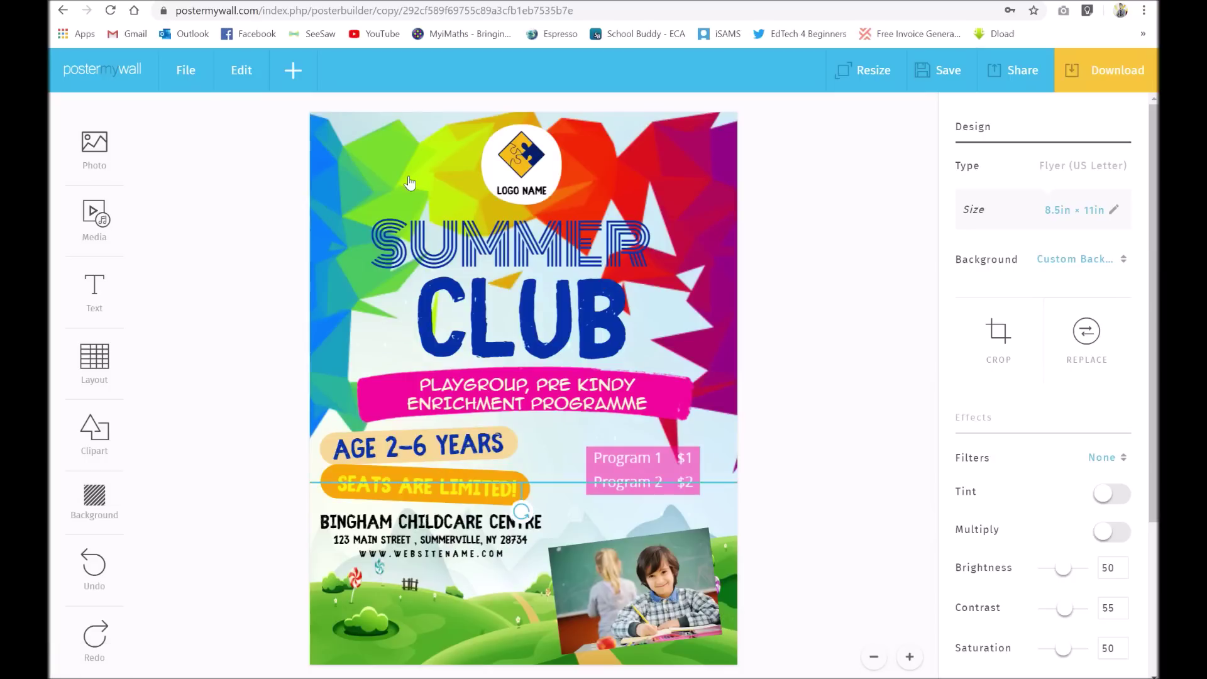
pyautogui.click(412, 134)
pyautogui.moveTo(412, 133)
pyautogui.mouseDown()
pyautogui.moveTo(398, 159)
pyautogui.moveTo(395, 138)
pyautogui.mouseUp()
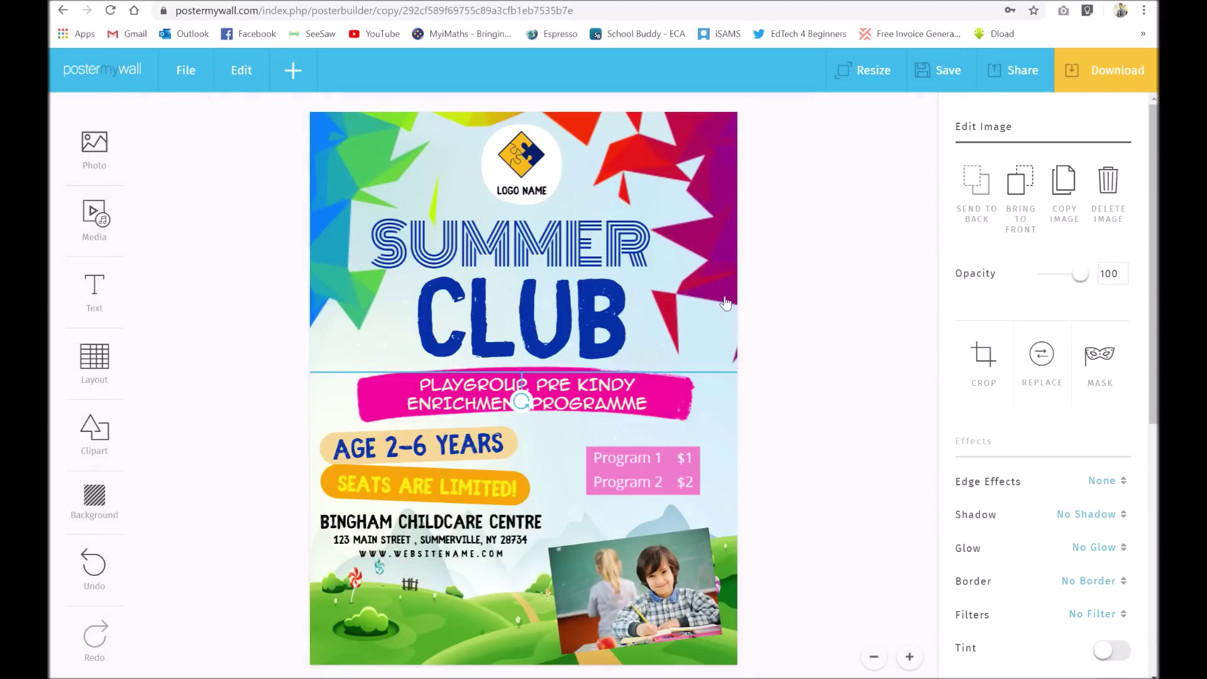
pyautogui.click(856, 270)
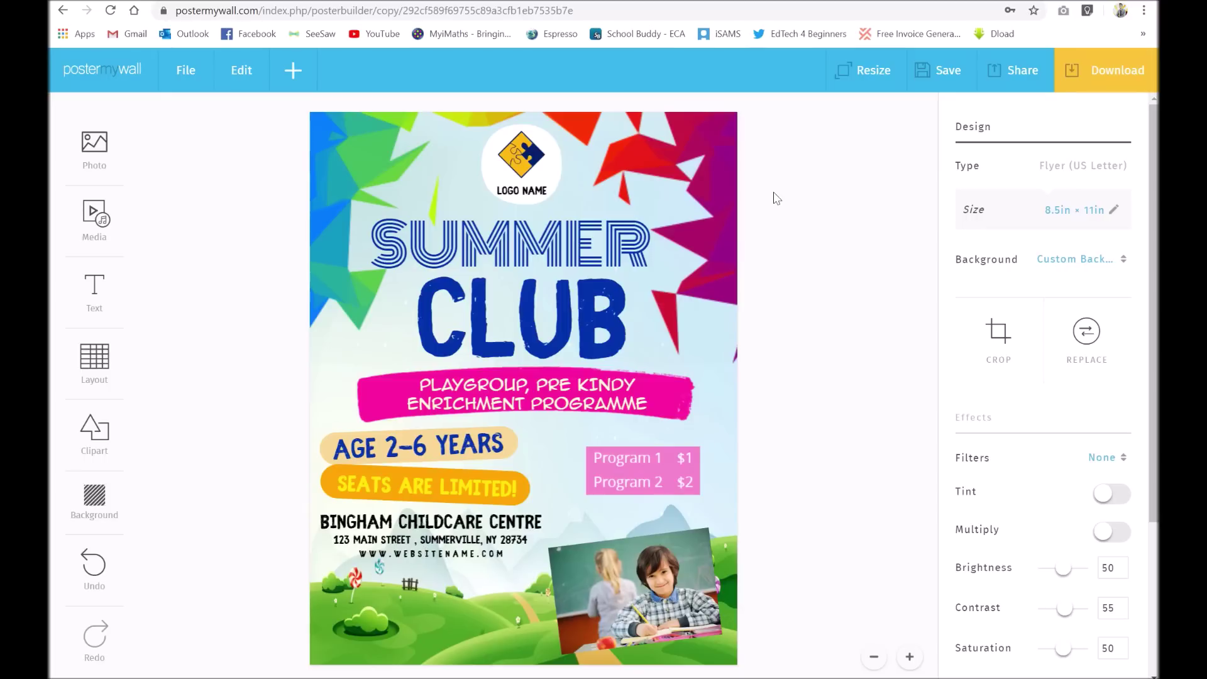
# Choose Photo Quality Download from the Download menu to reach the file format page.
pyautogui.click(1101, 76)
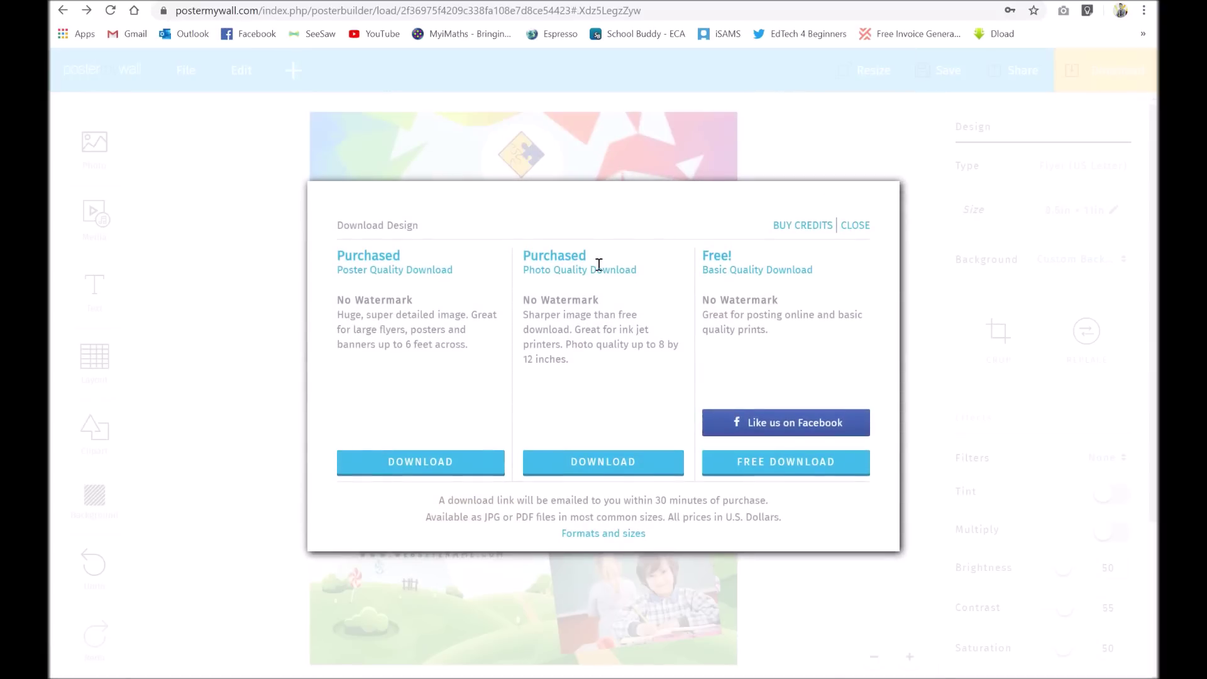
pyautogui.click(583, 471)
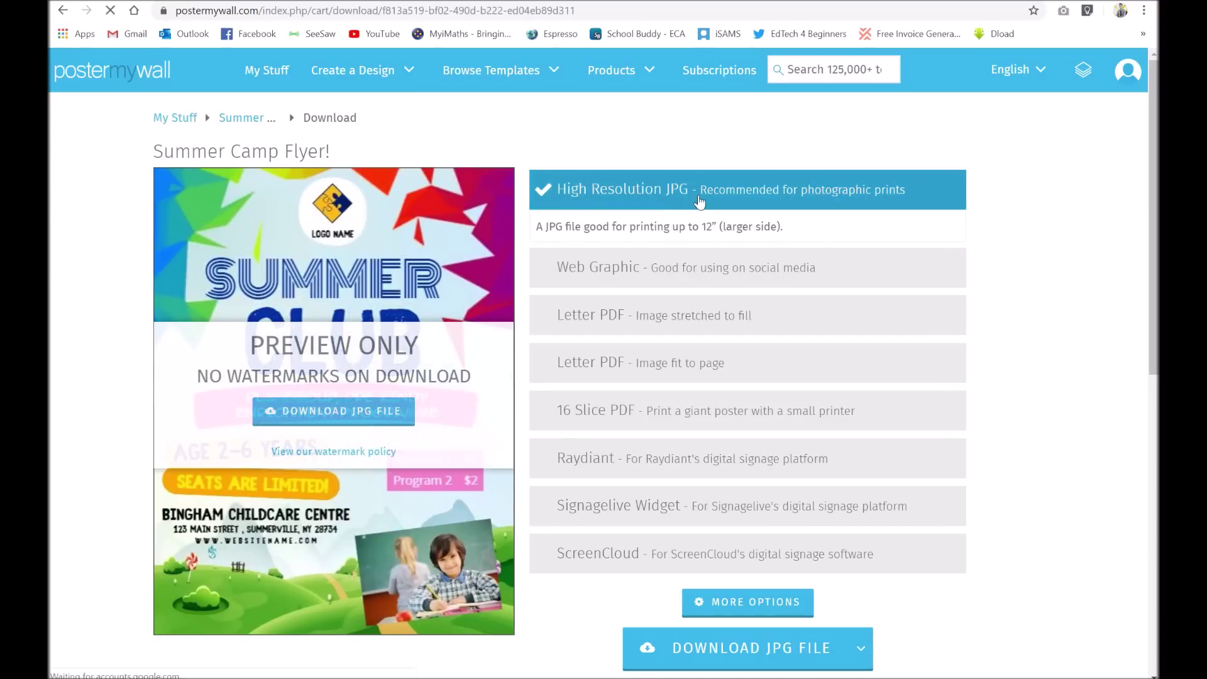
# After browsing the PDF formats, save a High Resolution JPG as Summer Camp Flyer.jpg on the Desktop.
pyautogui.click(813, 307)
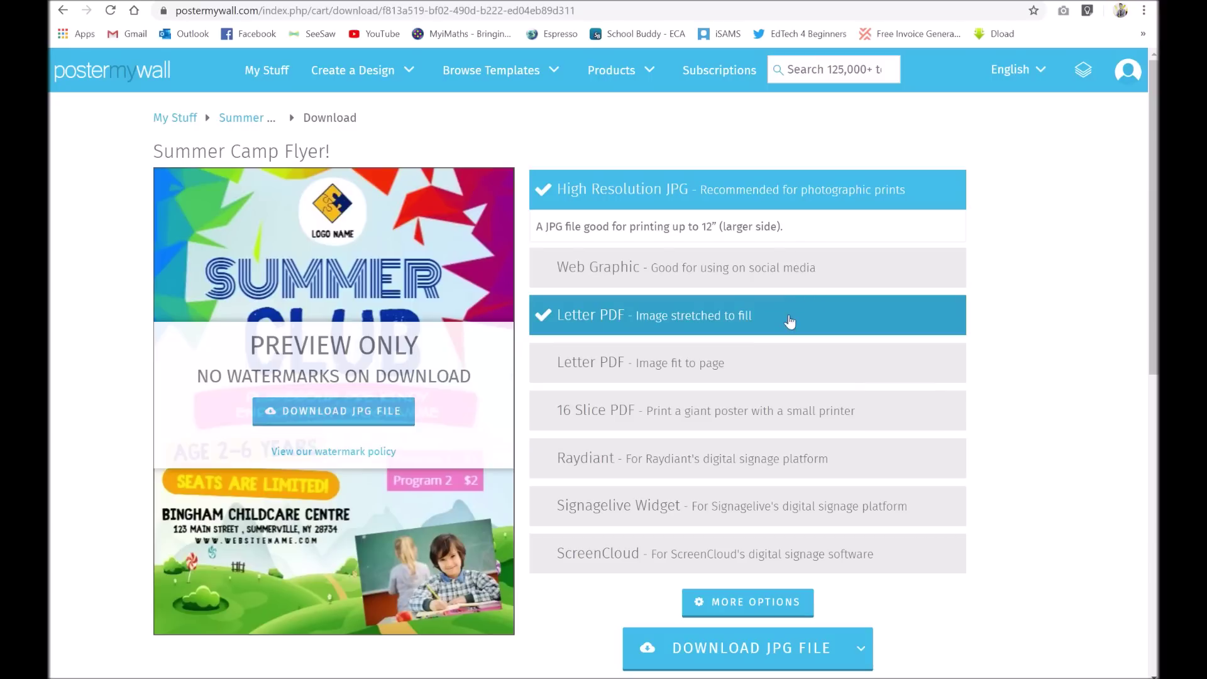
pyautogui.click(629, 352)
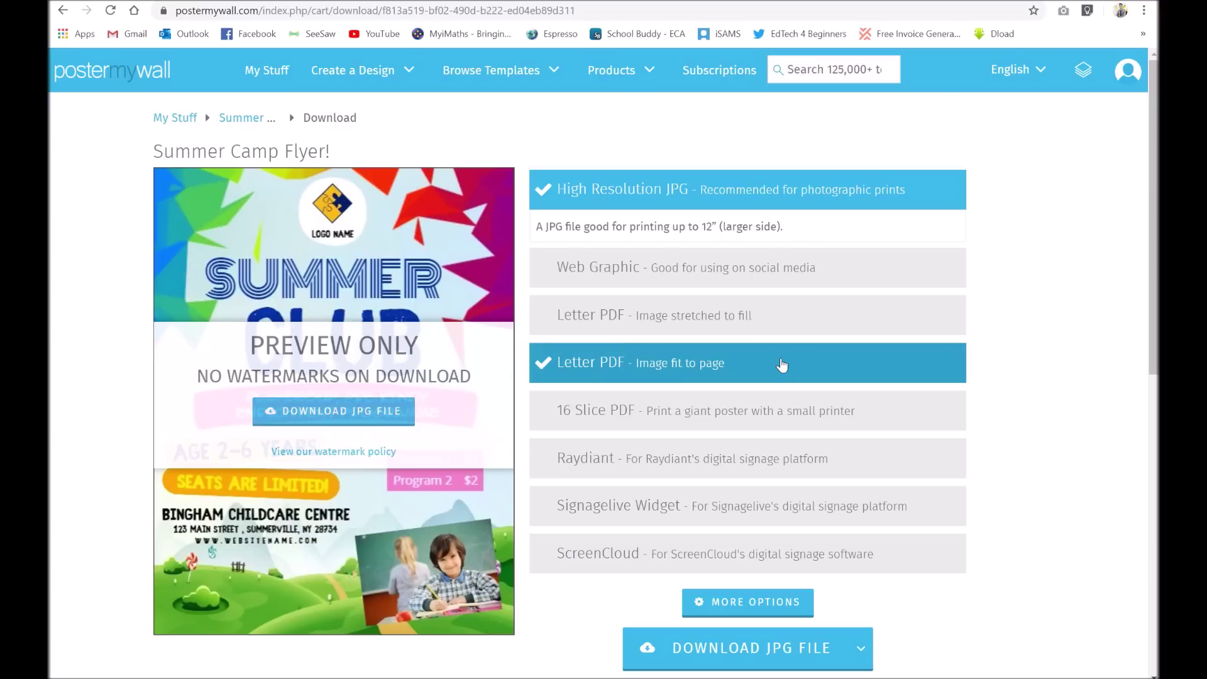
pyautogui.click(613, 401)
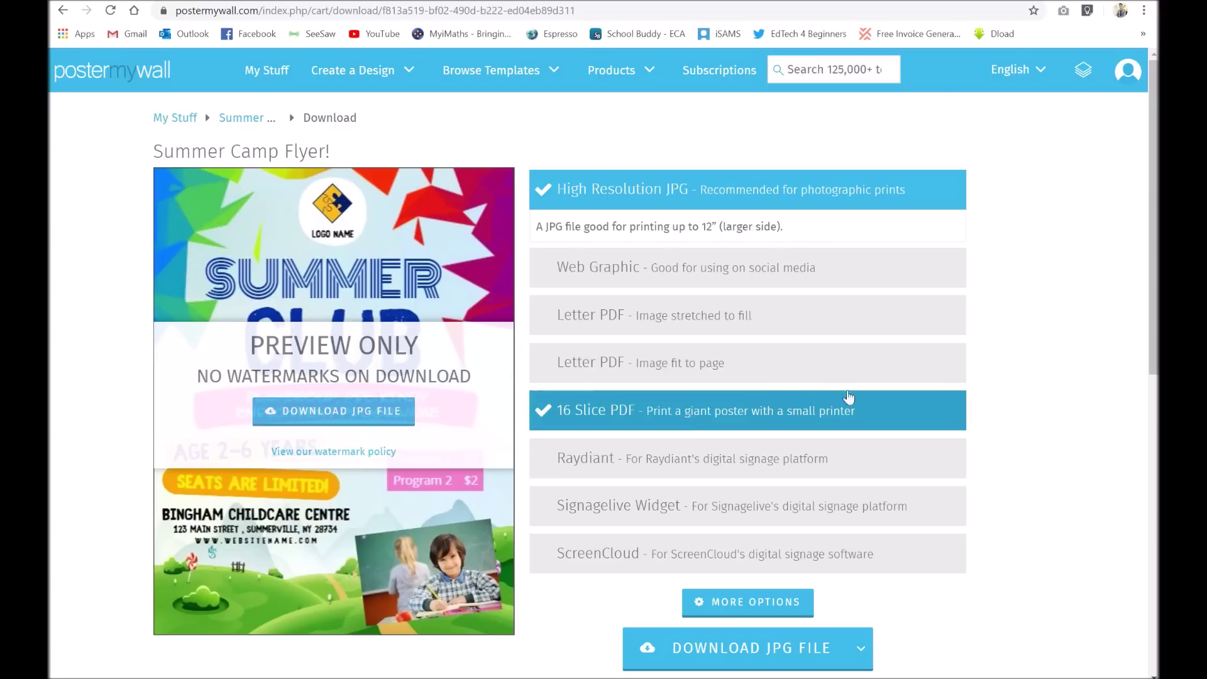
pyautogui.click(673, 357)
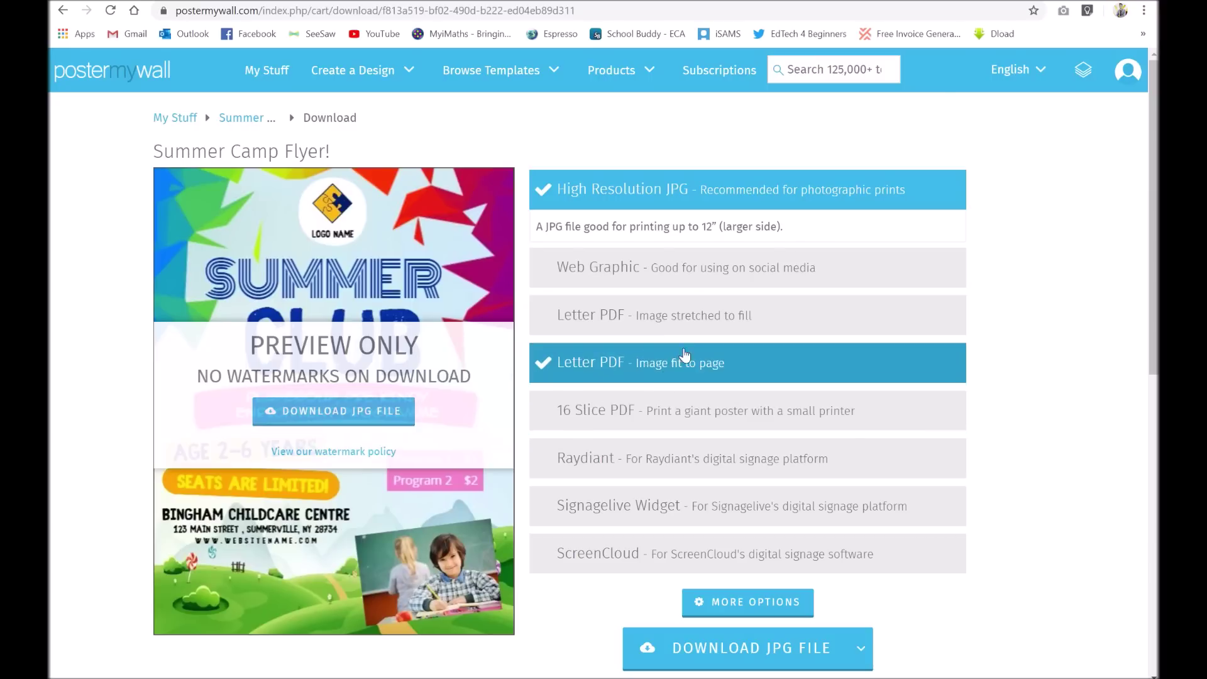
pyautogui.click(667, 355)
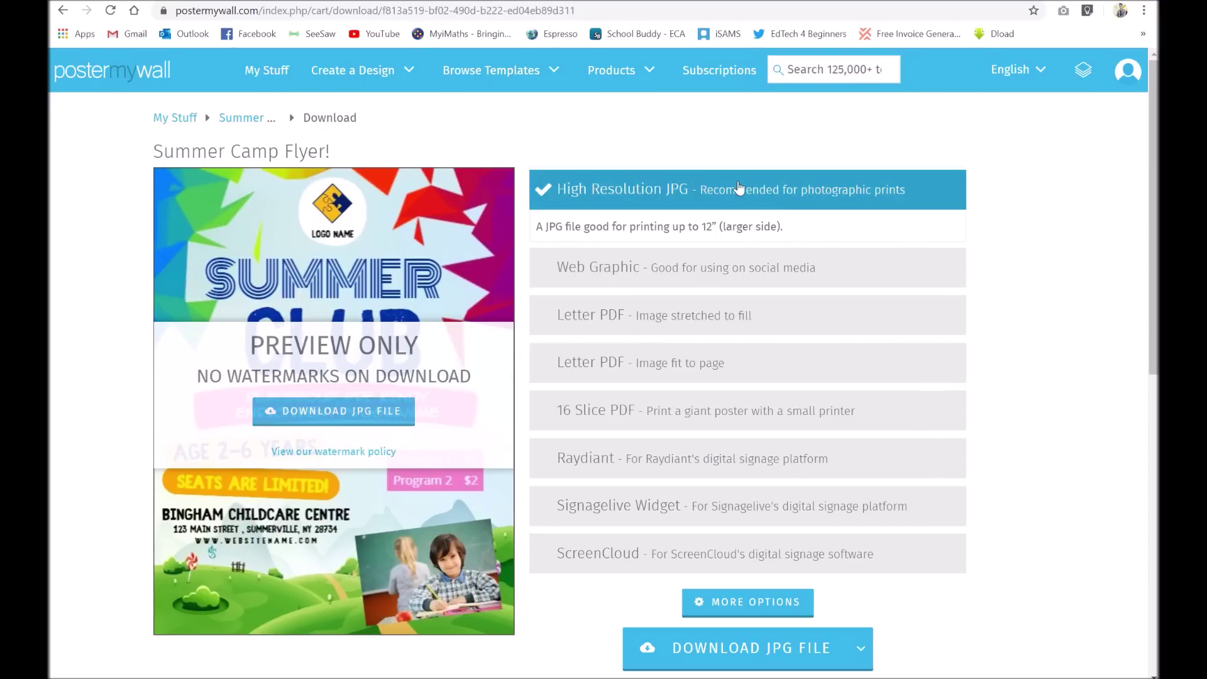
pyautogui.click(731, 656)
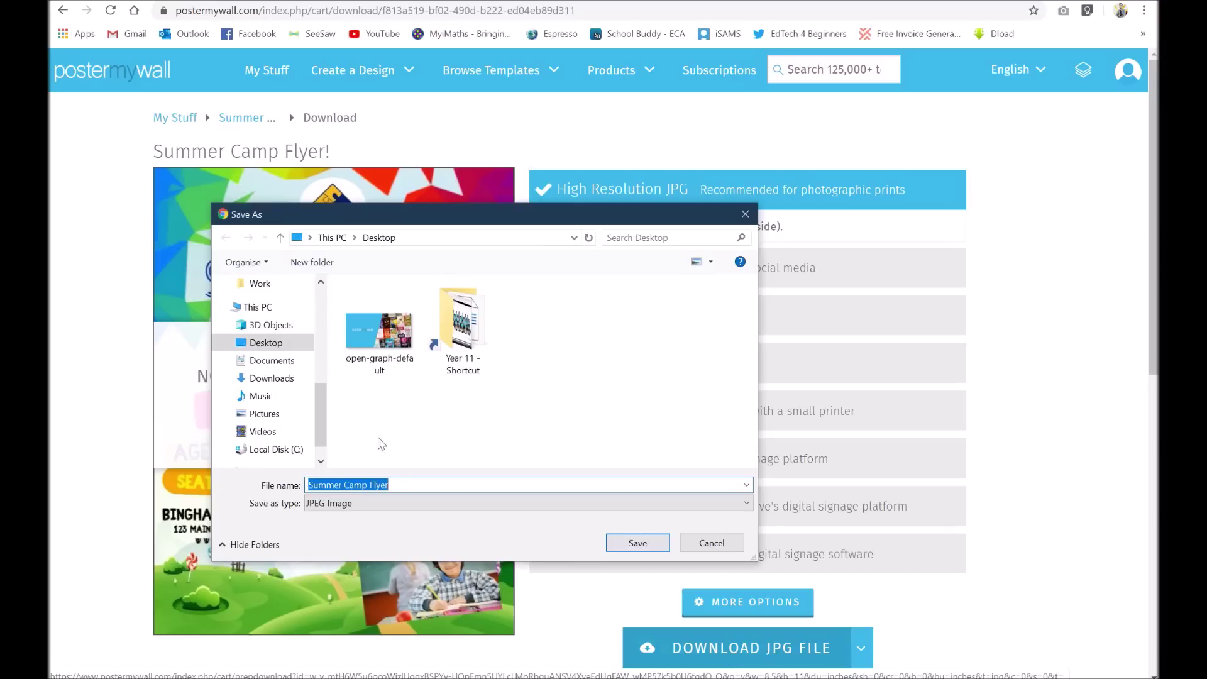
pyautogui.click(639, 544)
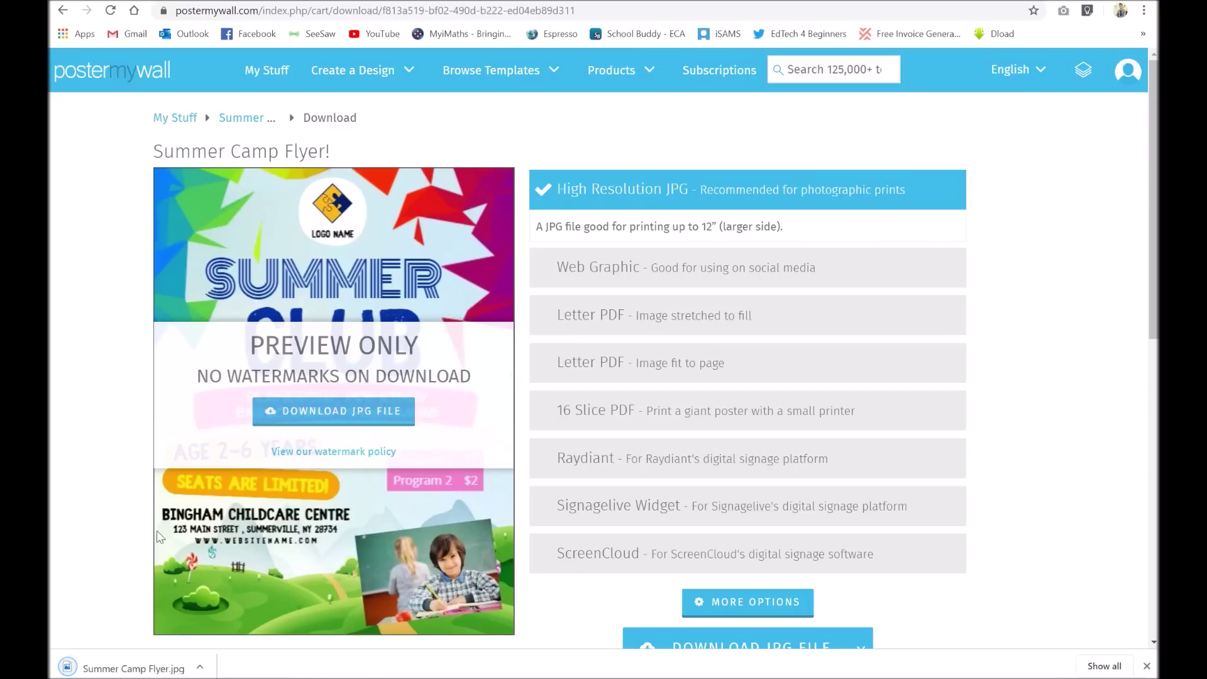
# Open Summer Camp Flyer.jpg from the browser's download bar.
pyautogui.click(142, 670)
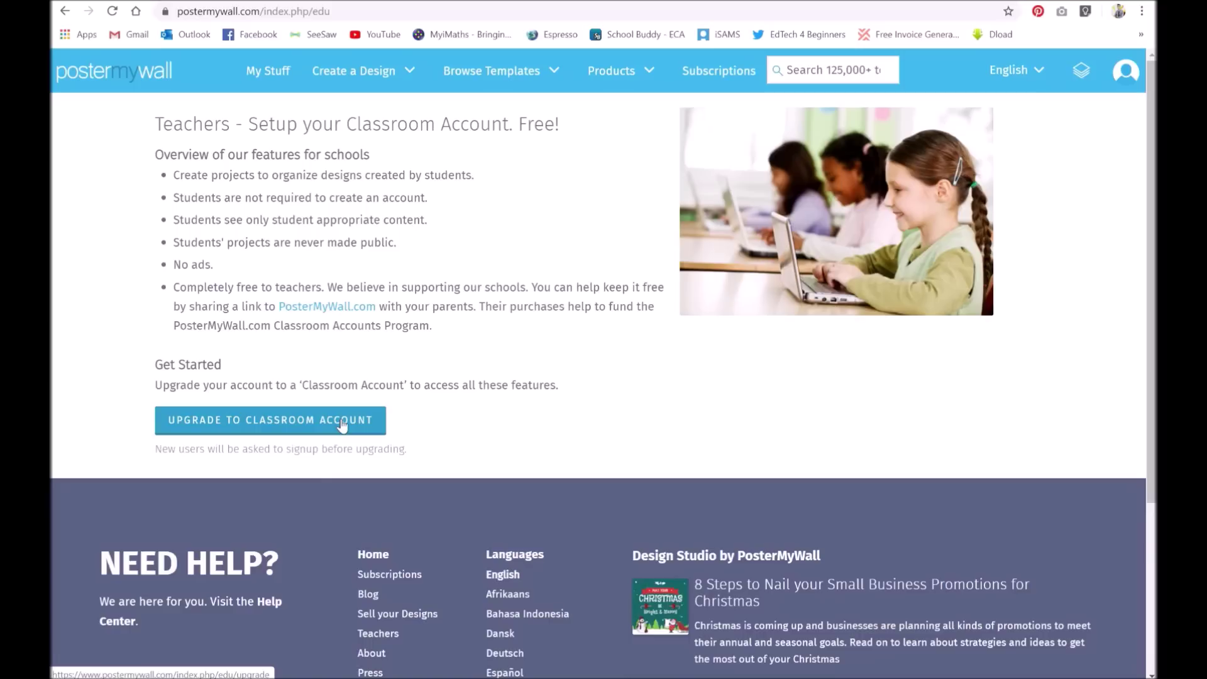
# Select Upgrade to Classroom Account on the Teachers page.
pyautogui.click(343, 426)
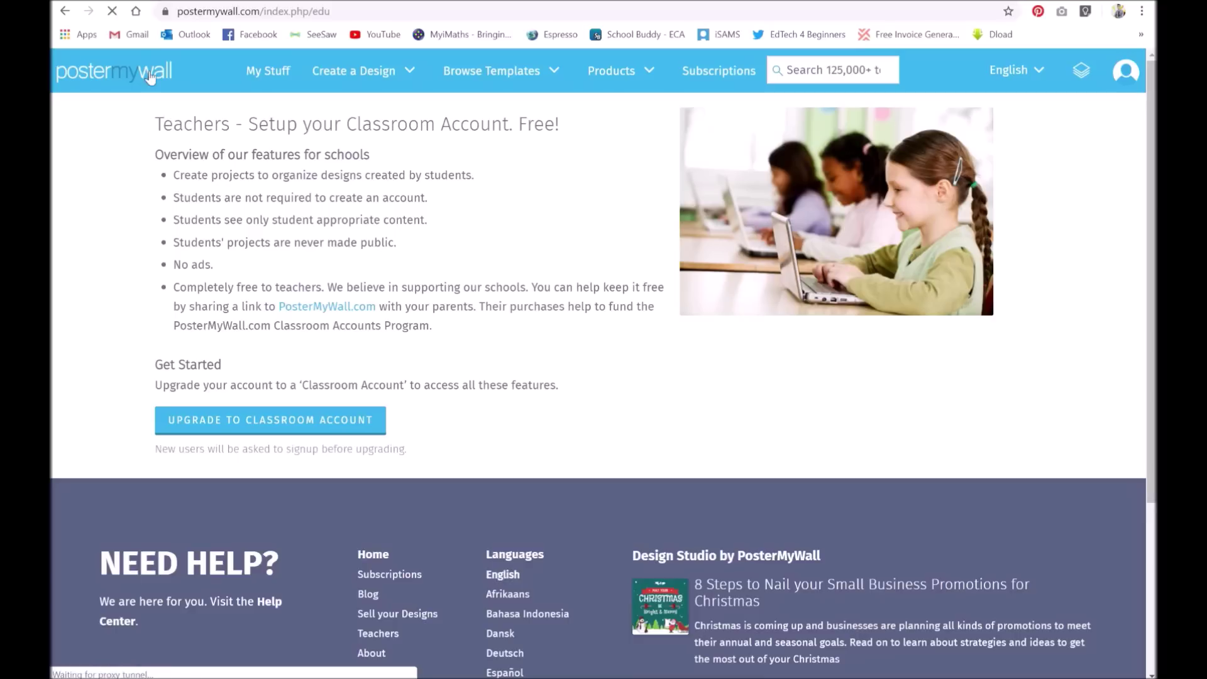